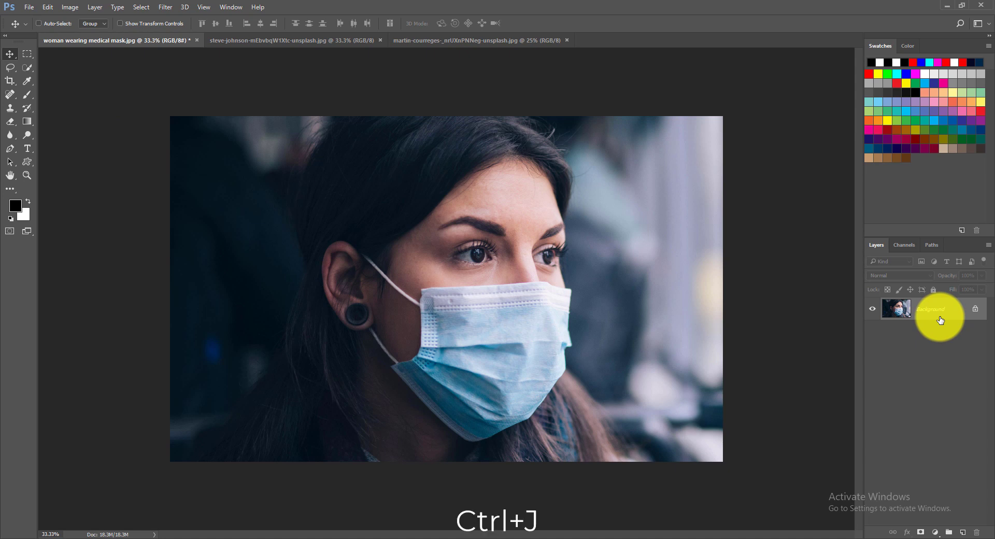
Select the woman's face mask with the Quick Selection tool and copy it to a new layer.
{"action": "left_click", "coordinate": [28, 67]}
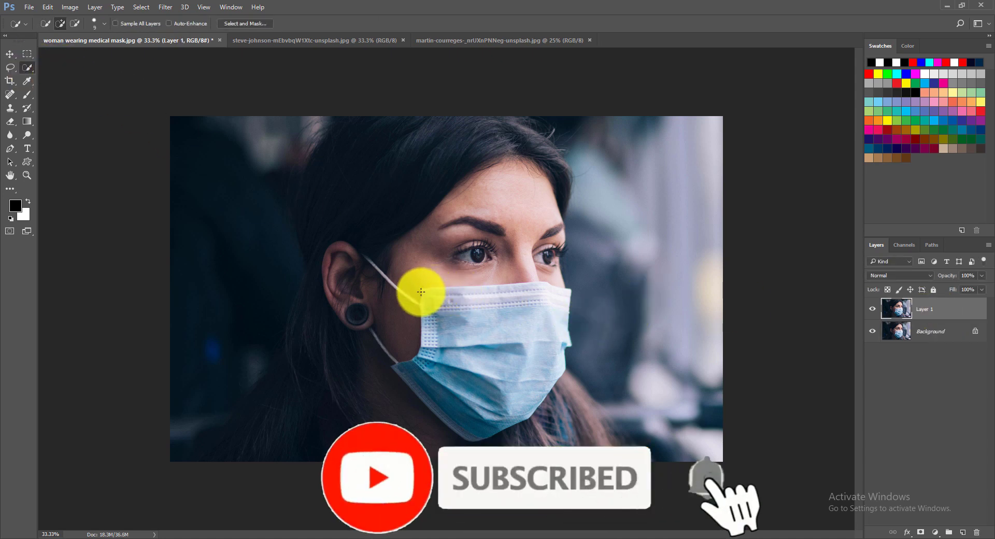
{"action": "mouse_move", "coordinate": [428, 291]}
{"action": "left_mouse_down"}
{"action": "mouse_move", "coordinate": [483, 318]}
{"action": "mouse_move", "coordinate": [514, 346]}
{"action": "mouse_move", "coordinate": [522, 373]}
{"action": "mouse_move", "coordinate": [484, 390]}
{"action": "mouse_move", "coordinate": [435, 390]}
{"action": "left_mouse_up"}
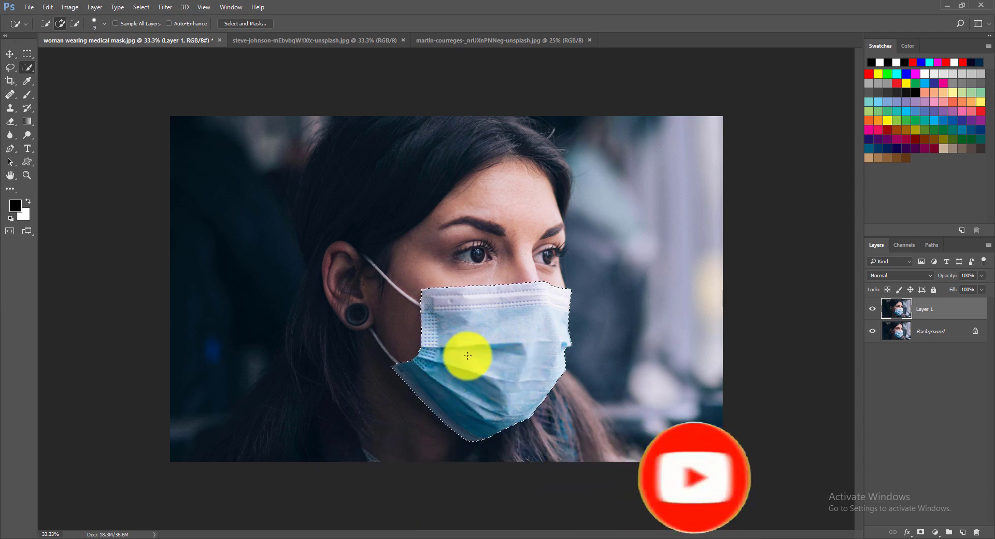
{"action": "scroll", "coordinate": [468, 356], "scroll_direction": "up", "scroll_amount": 1}
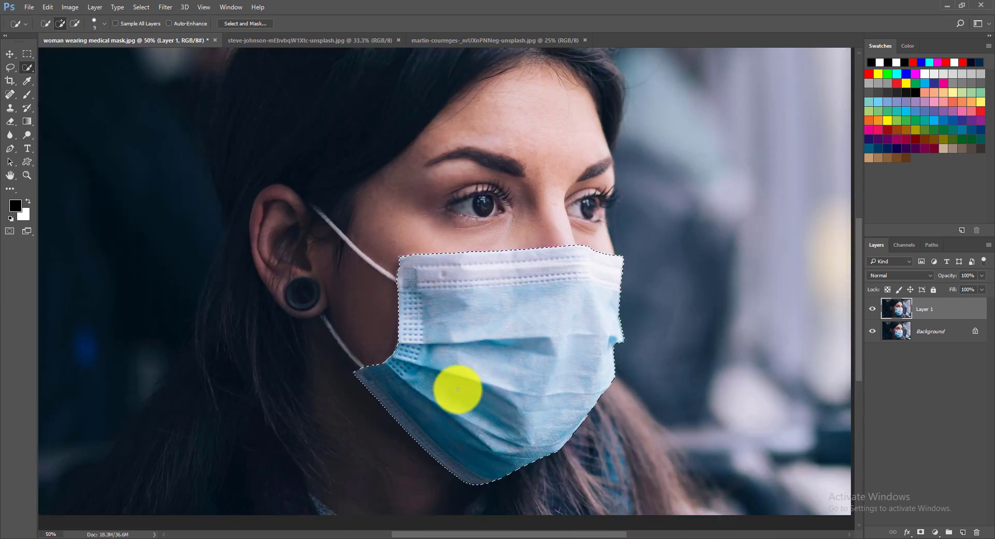
{"action": "scroll", "coordinate": [447, 358], "scroll_direction": "down", "scroll_amount": 1}
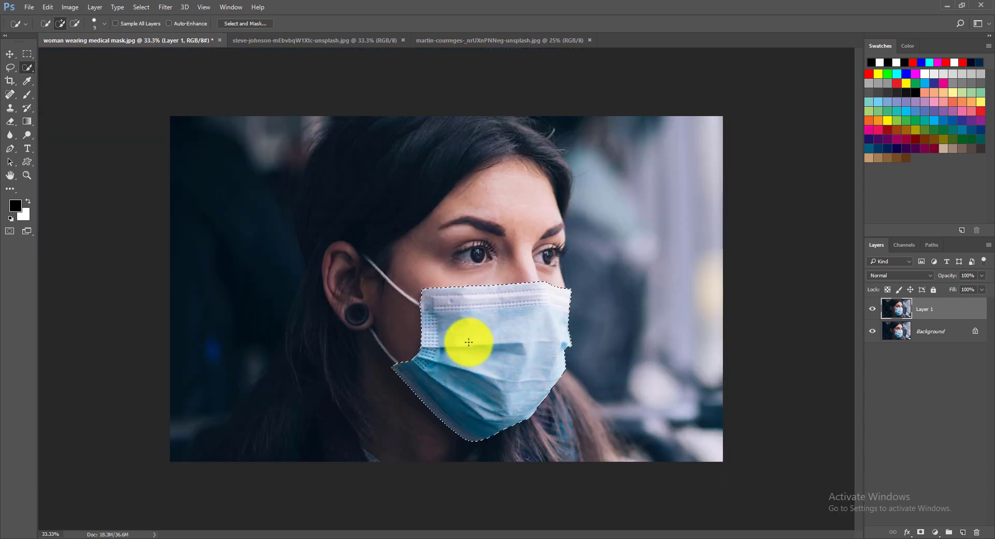
{"action": "scroll", "coordinate": [468, 341], "scroll_direction": "up", "scroll_amount": 1}
{"action": "scroll", "coordinate": [473, 345], "scroll_direction": "down", "scroll_amount": 1}
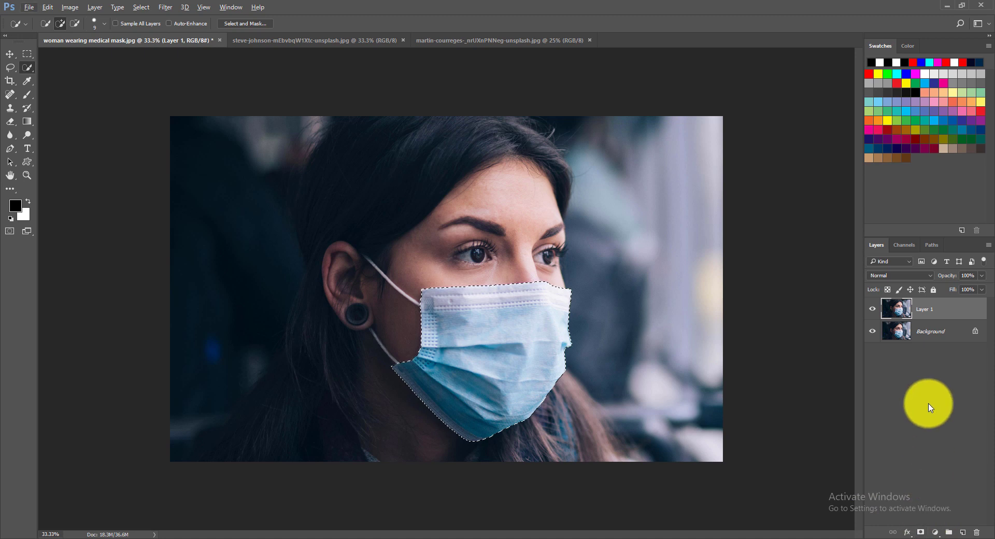
{"action": "key", "text": "ctrl+j"}
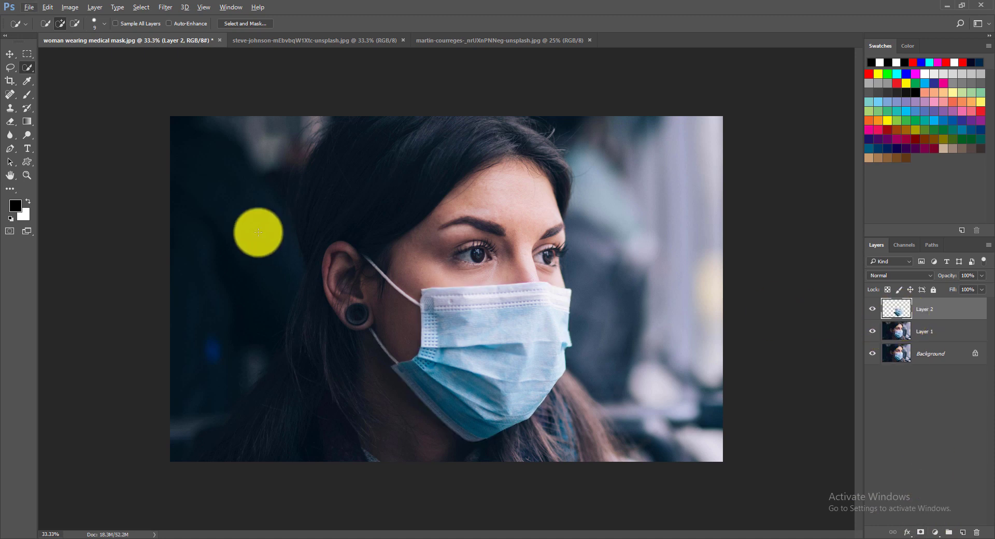
Draw a rectangle shape of about 1135 × 964 px covering the whole face mask.
{"action": "left_click", "coordinate": [28, 164]}
{"action": "left_click", "coordinate": [67, 166]}
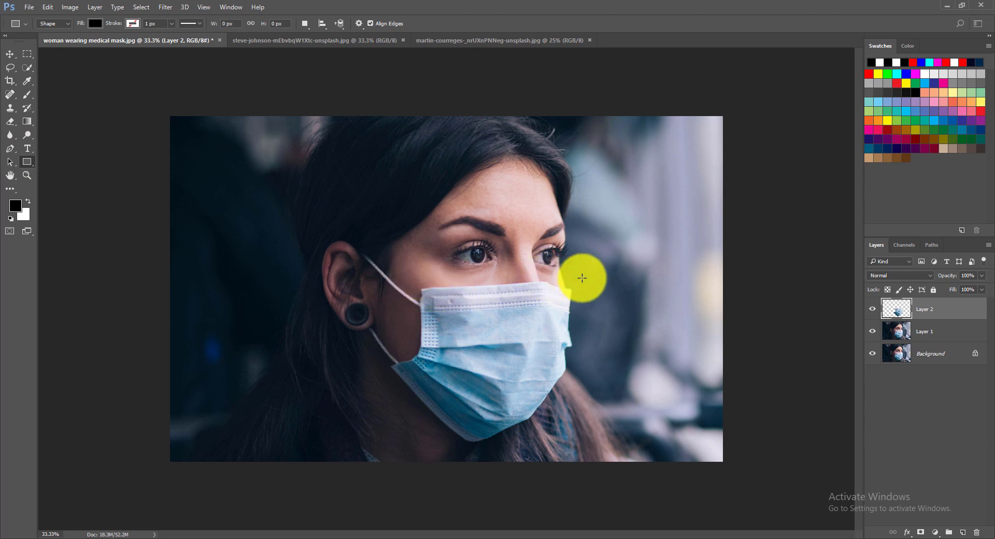
{"action": "left_click_drag", "start_coordinate": [582, 278], "coordinate": [389, 446]}
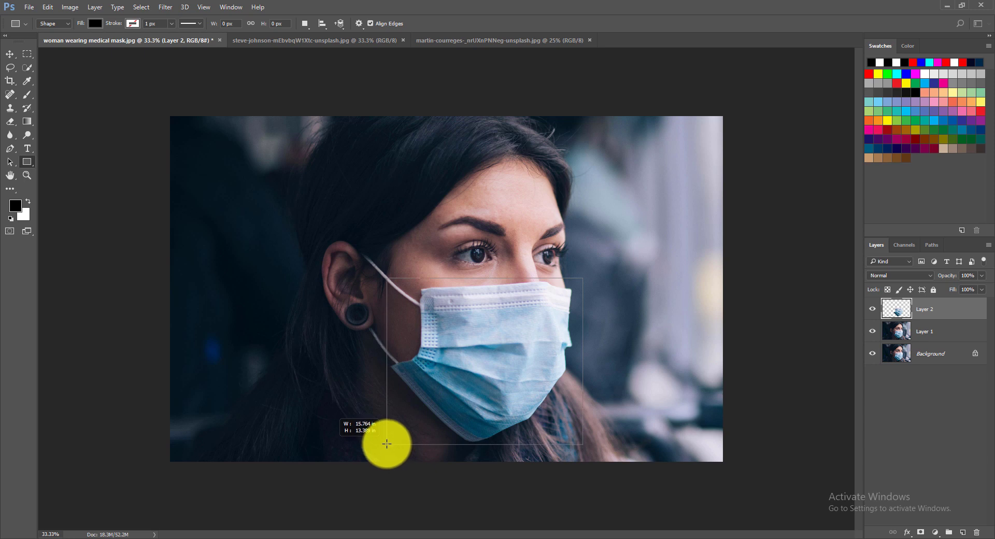
{"action": "left_click_drag", "start_coordinate": [387, 444], "coordinate": [387, 444]}
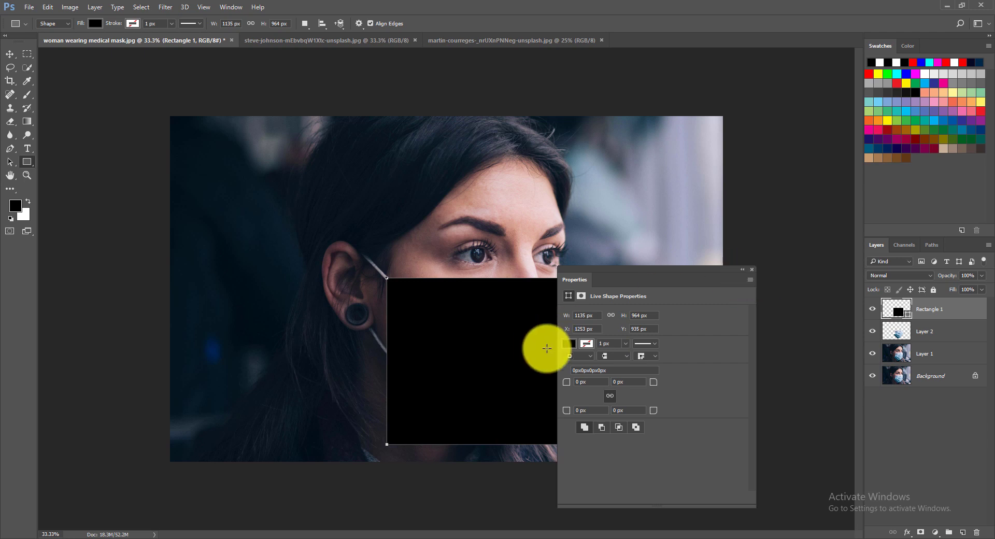
Fill the rectangle with pure red and convert its layer to a smart object.
{"action": "left_click", "coordinate": [570, 344]}
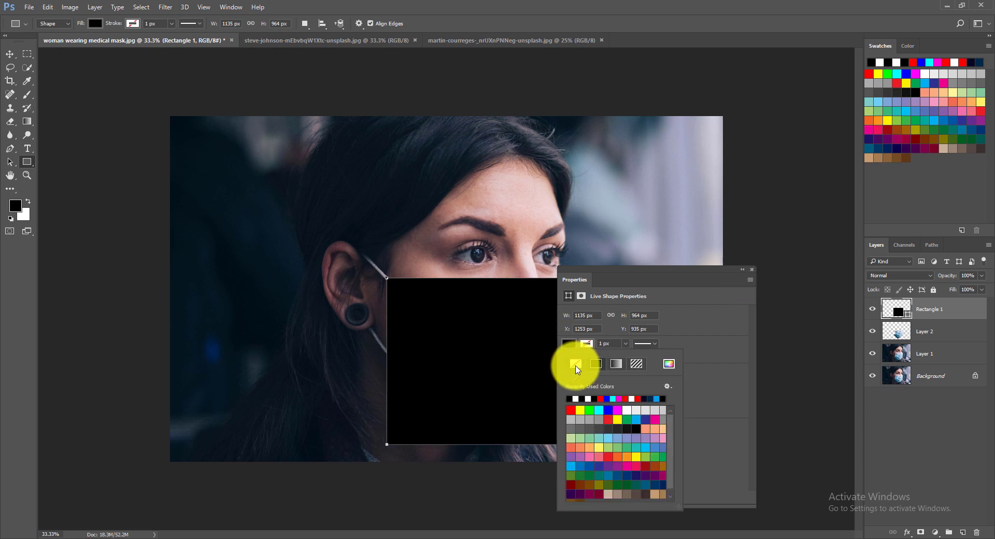
{"action": "left_click", "coordinate": [572, 411]}
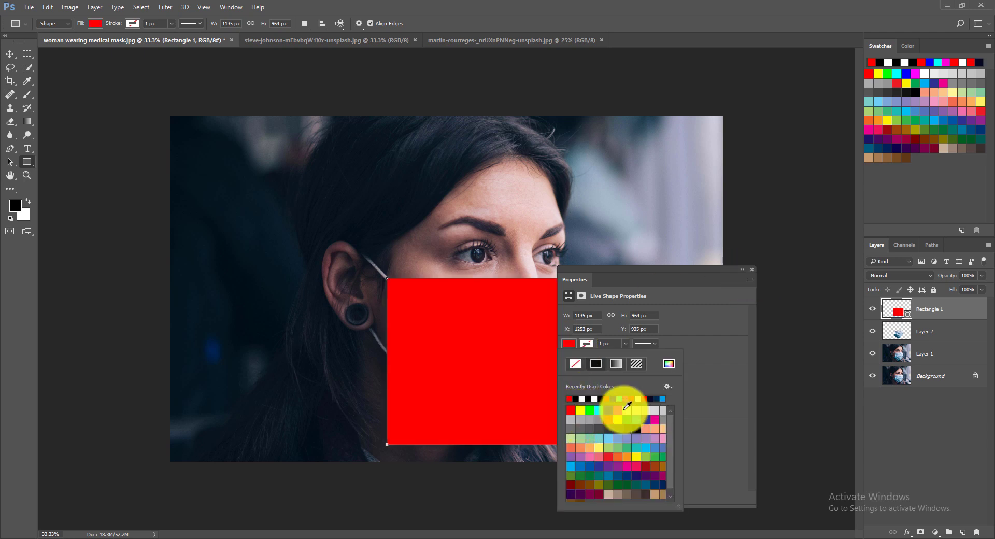
{"action": "left_click", "coordinate": [752, 269]}
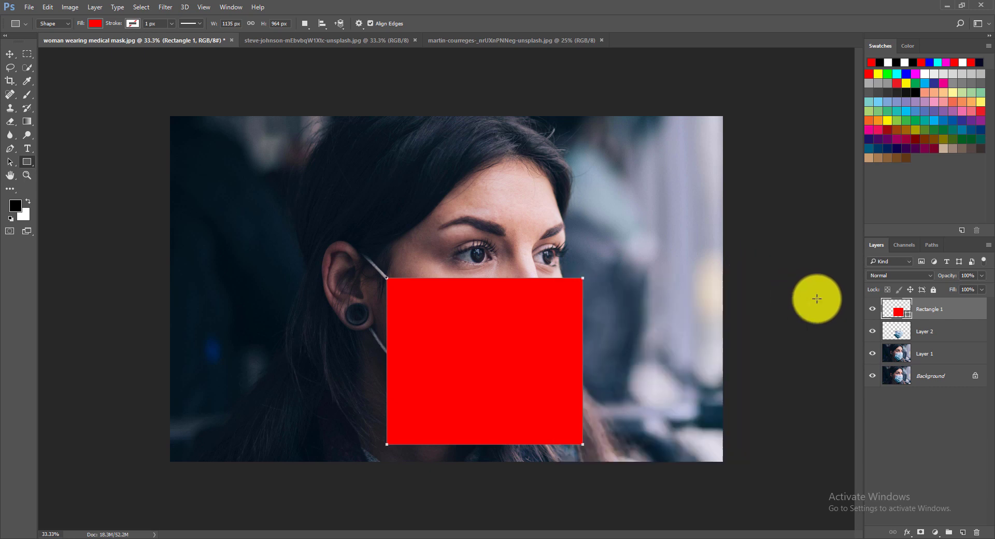
{"action": "right_click", "coordinate": [927, 315]}
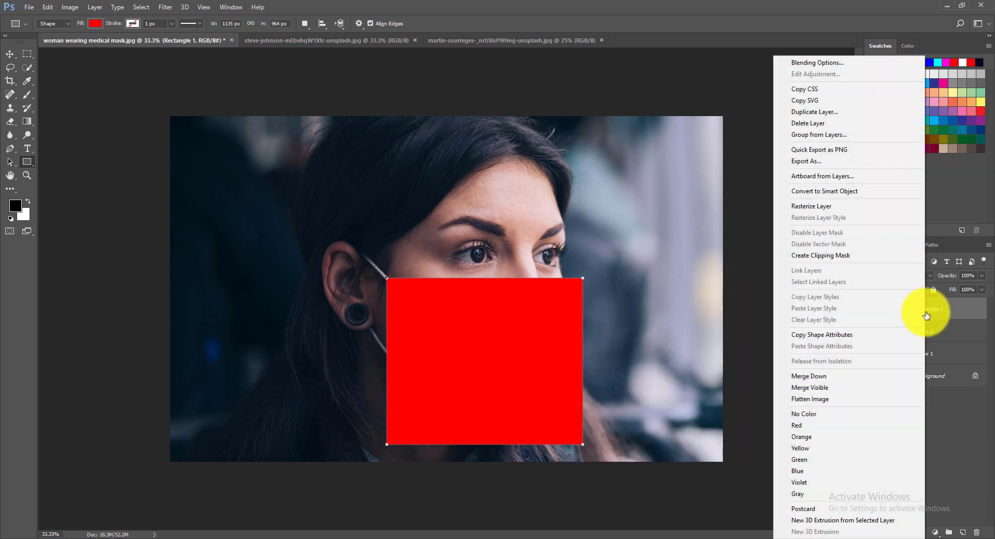
{"action": "left_click", "coordinate": [867, 193]}
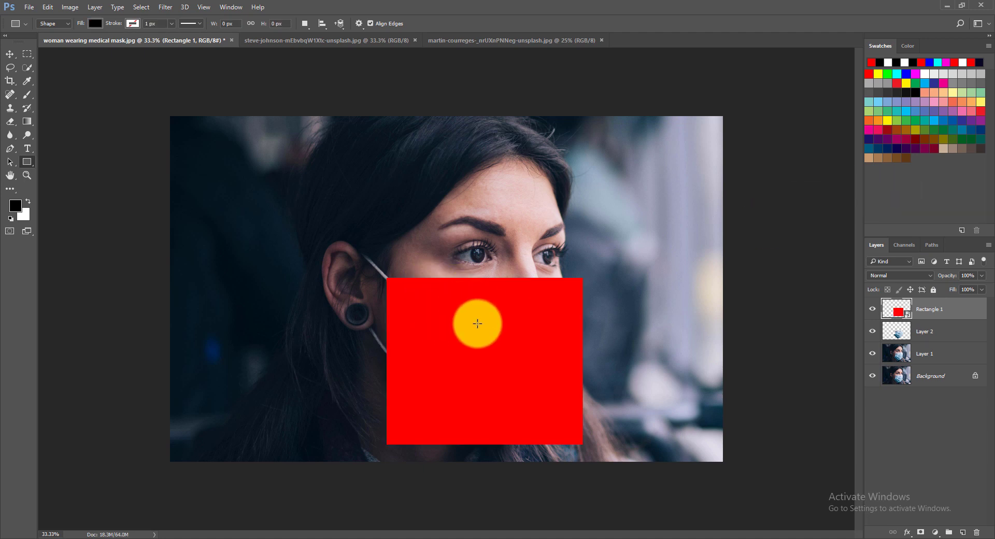
Start a Warp transform on the red rectangle and lower its layer opacity to 44%.
{"action": "key", "text": "ctrl+t"}
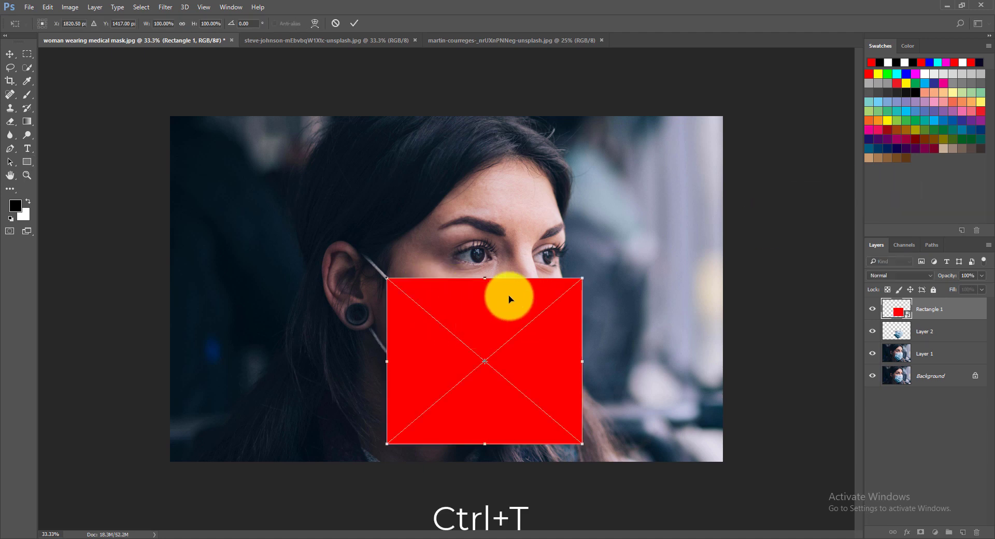
{"action": "right_click", "coordinate": [482, 296]}
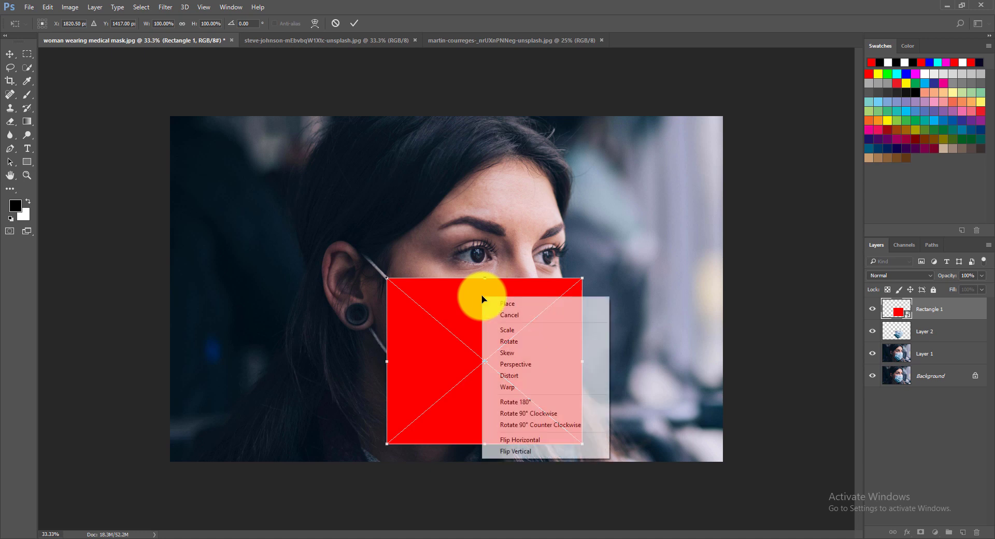
{"action": "left_click", "coordinate": [531, 391]}
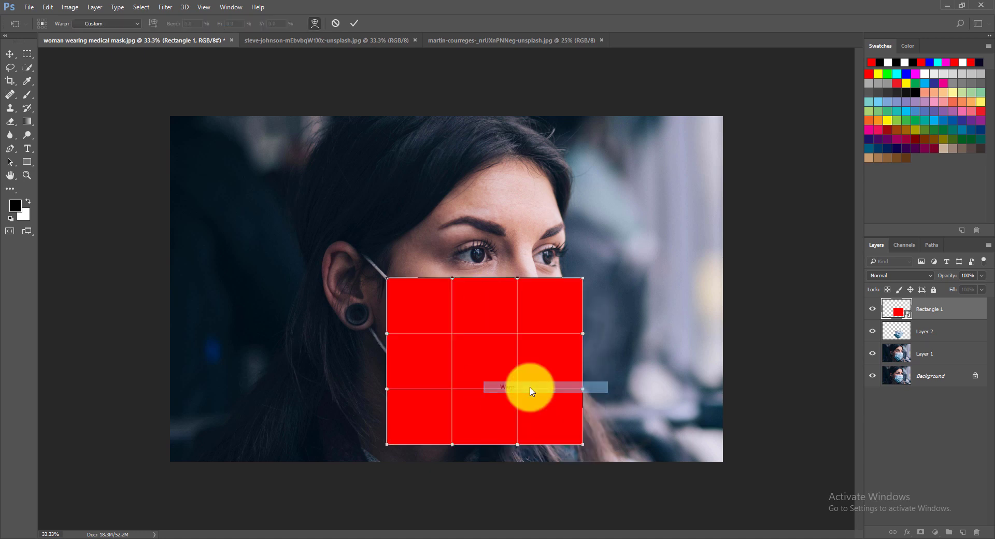
{"action": "scroll", "coordinate": [463, 314], "scroll_direction": "up", "scroll_amount": 1}
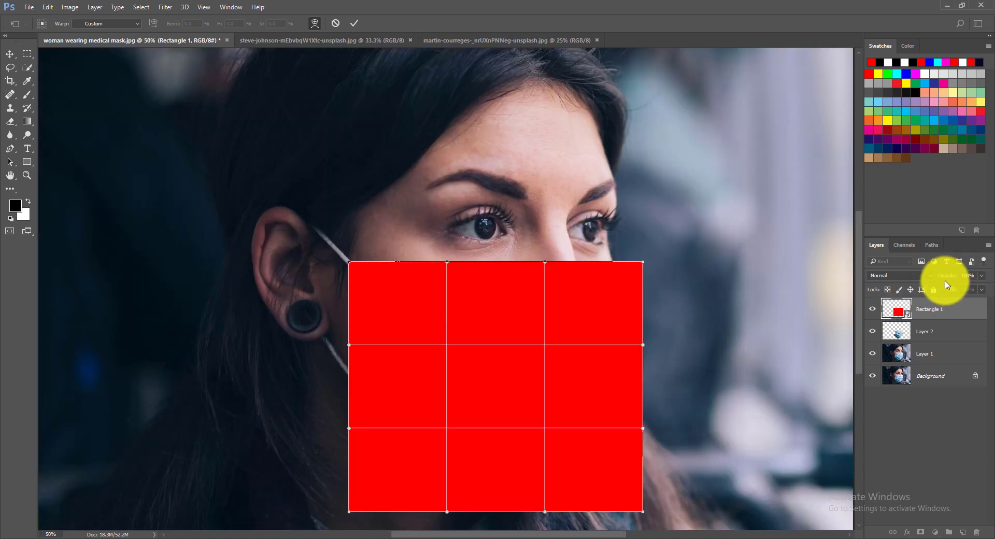
{"action": "left_click_drag", "start_coordinate": [952, 277], "coordinate": [918, 275]}
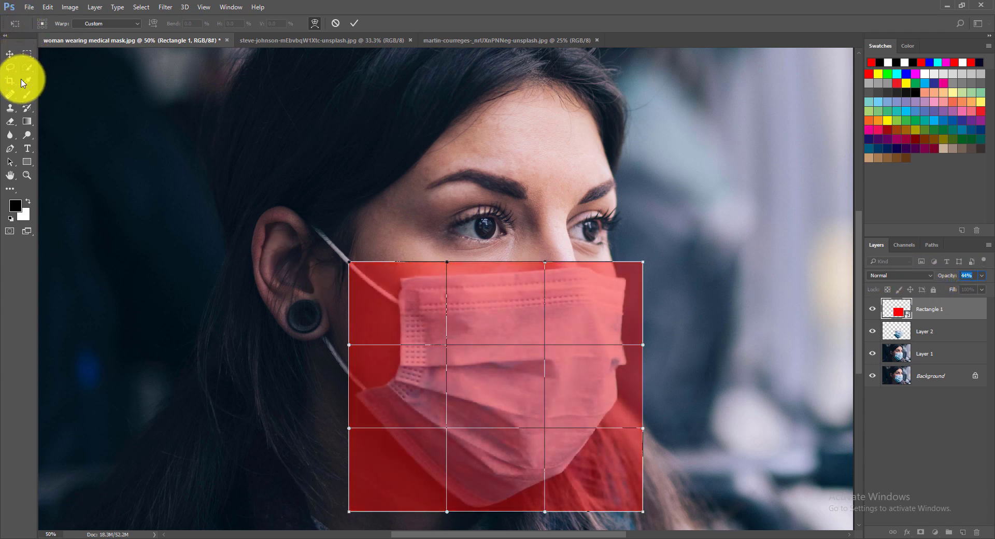
Warp the rectangle's two upper corners, lower-left corner and left edge to follow the face mask's outline.
{"action": "left_click_drag", "start_coordinate": [349, 262], "coordinate": [402, 276]}
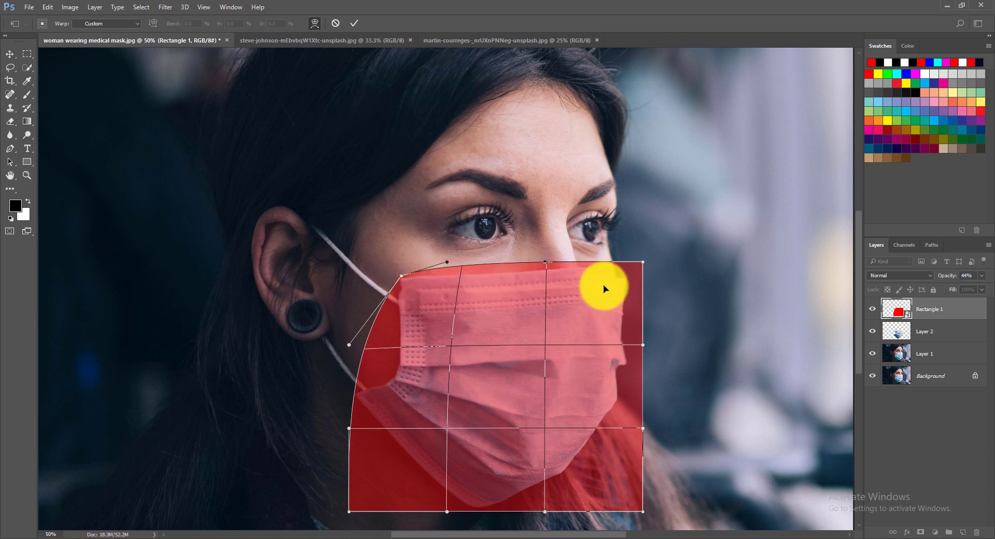
{"action": "left_click_drag", "start_coordinate": [642, 263], "coordinate": [628, 275]}
{"action": "left_click_drag", "start_coordinate": [349, 512], "coordinate": [345, 423]}
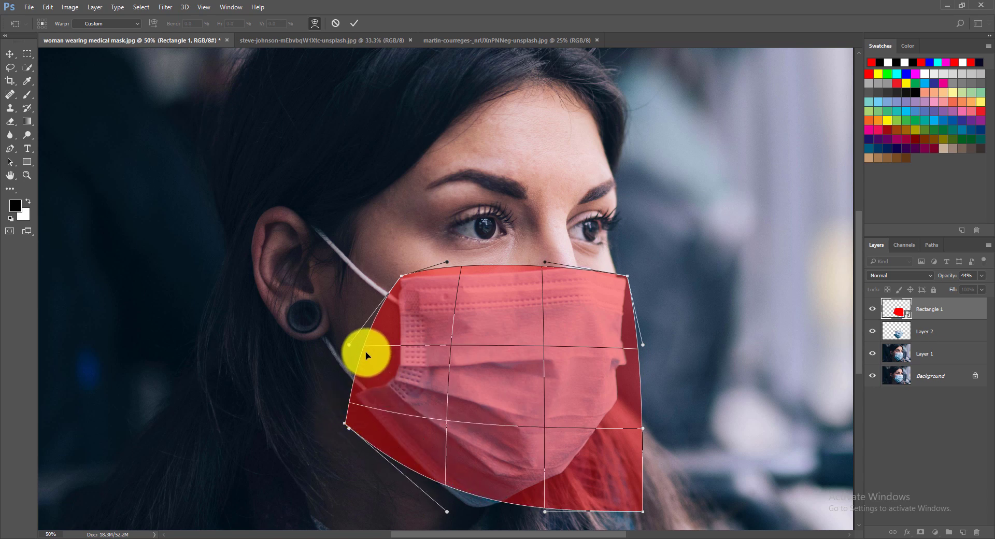
{"action": "left_click_drag", "start_coordinate": [370, 346], "coordinate": [346, 397]}
Warp the rectangle's lower-right corner and bottom edge to wrap around the face mask's chin area.
{"action": "scroll", "coordinate": [451, 468], "scroll_direction": "up", "scroll_amount": 2}
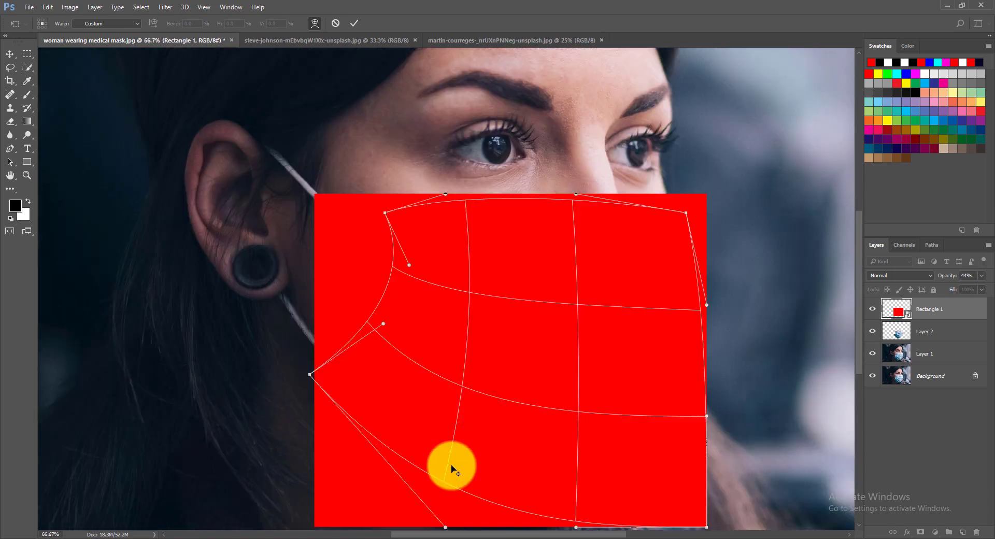
{"action": "left_click_drag", "start_coordinate": [479, 343], "coordinate": [333, 240]}
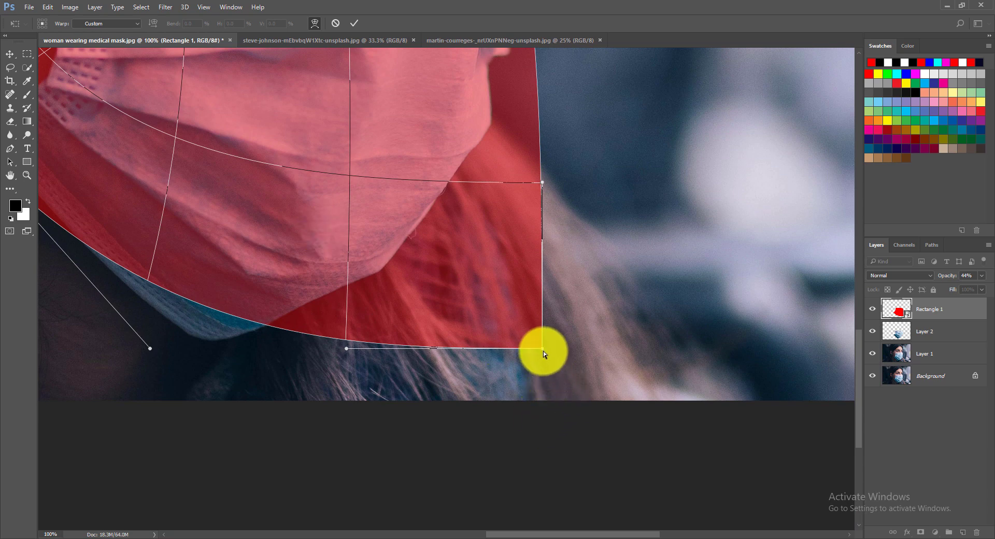
{"action": "left_click_drag", "start_coordinate": [544, 354], "coordinate": [382, 278]}
{"action": "left_click_drag", "start_coordinate": [656, 239], "coordinate": [687, 421]}
{"action": "scroll", "coordinate": [573, 340], "scroll_direction": "down", "scroll_amount": 1}
{"action": "left_click_drag", "start_coordinate": [557, 408], "coordinate": [654, 343]}
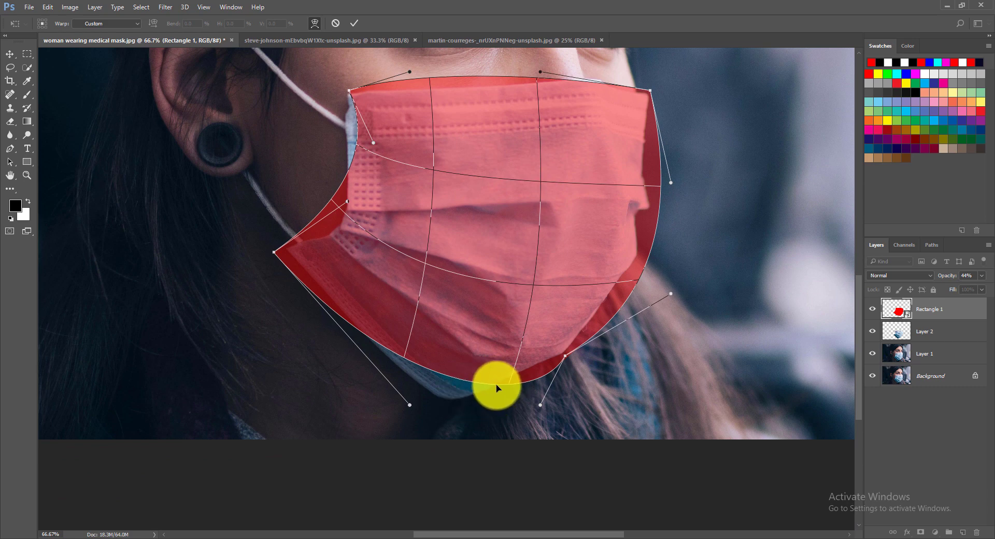
{"action": "left_click_drag", "start_coordinate": [502, 387], "coordinate": [459, 401]}
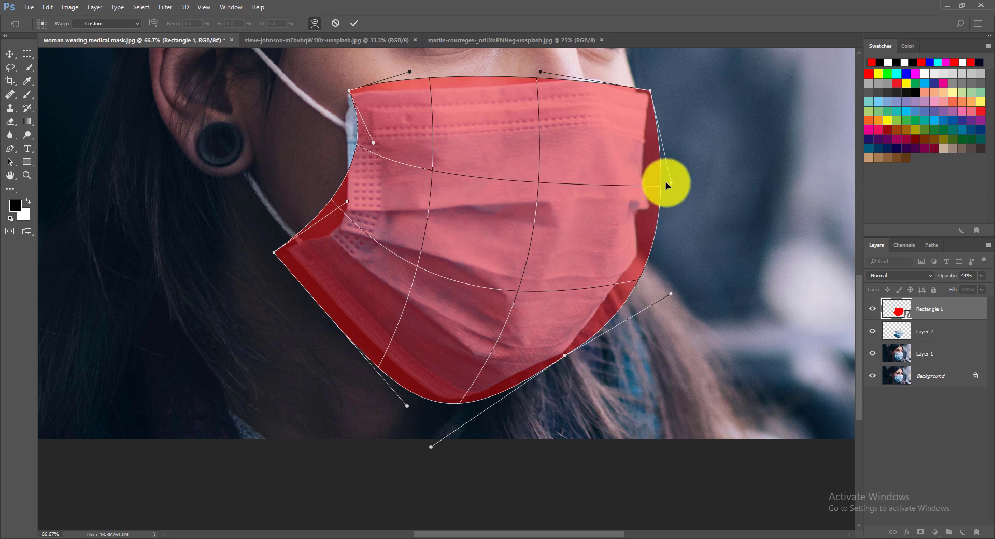
Refine the warp along the right and left edges and the lower-left corner to fit the face mask's sides.
{"action": "mouse_move", "coordinate": [661, 189]}
{"action": "left_mouse_down"}
{"action": "mouse_move", "coordinate": [643, 189]}
{"action": "mouse_move", "coordinate": [651, 185]}
{"action": "left_mouse_up"}
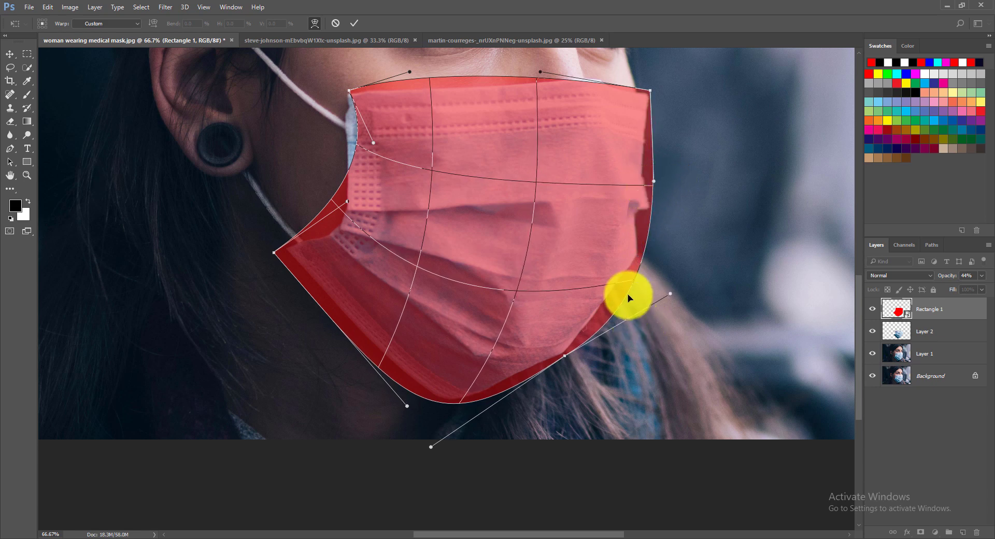
{"action": "left_click_drag", "start_coordinate": [633, 283], "coordinate": [631, 284]}
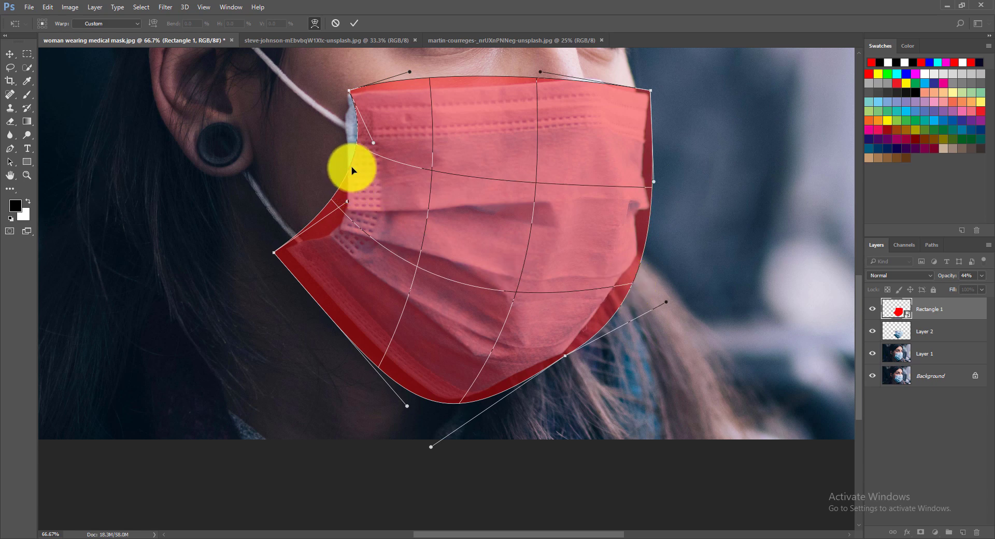
{"action": "left_click_drag", "start_coordinate": [361, 144], "coordinate": [369, 238]}
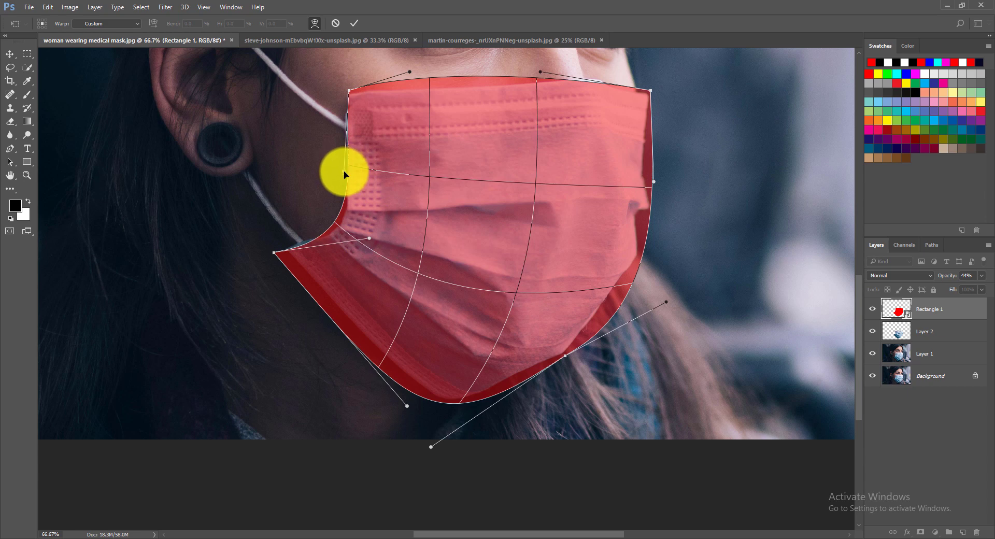
{"action": "left_click_drag", "start_coordinate": [345, 175], "coordinate": [337, 193]}
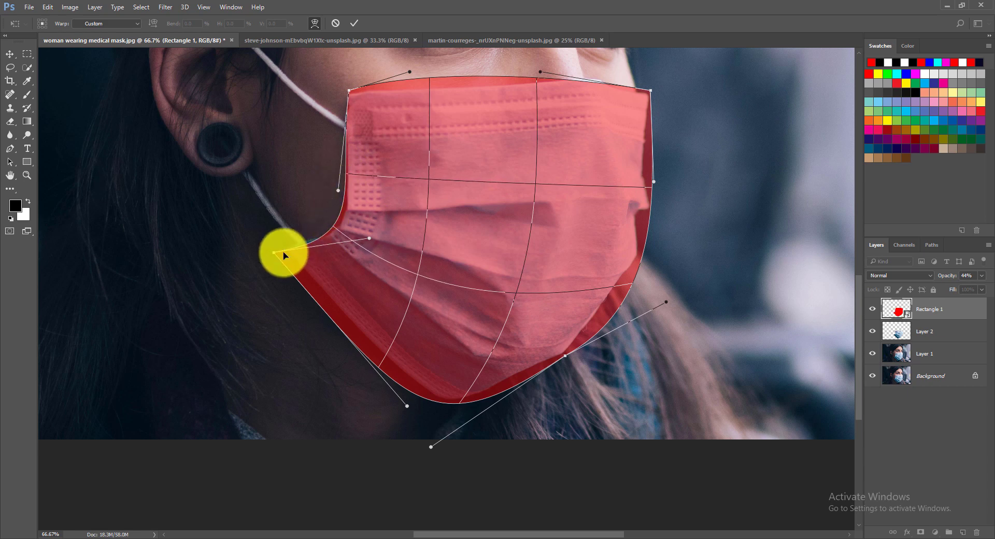
{"action": "left_click_drag", "start_coordinate": [274, 253], "coordinate": [269, 241]}
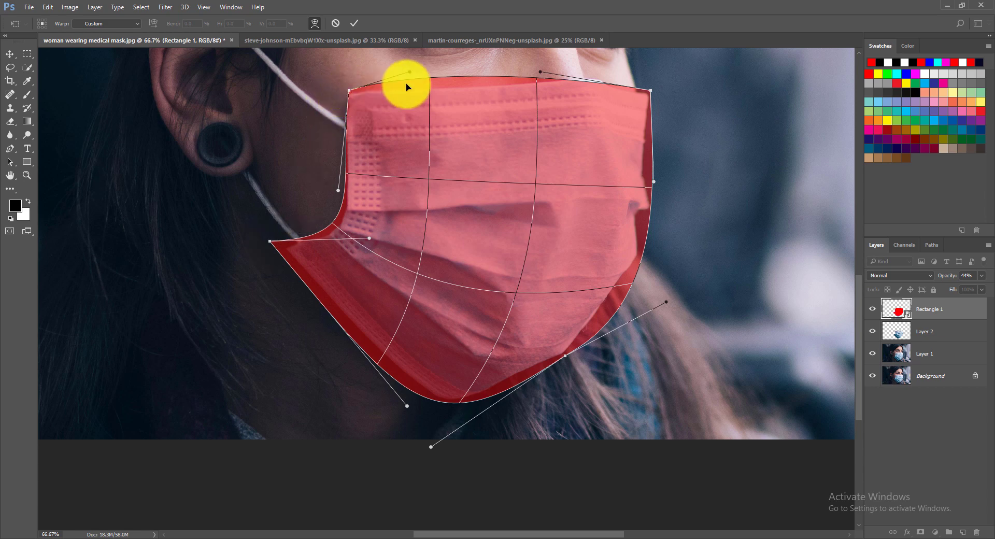
Adjust the warp's top edge and upper-left corner so the red shape covers the face mask's upper border.
{"action": "left_click_drag", "start_coordinate": [407, 67], "coordinate": [453, 103]}
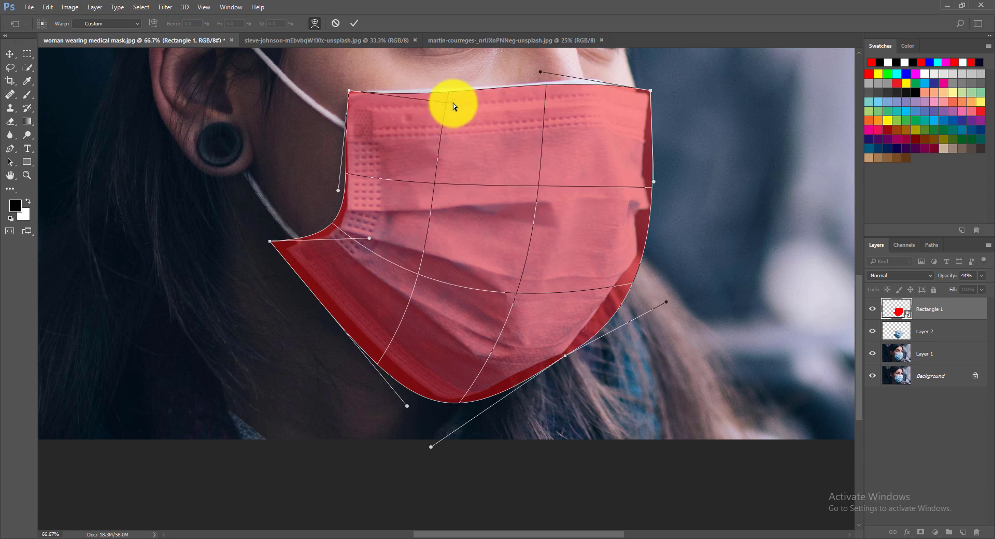
{"action": "left_click_drag", "start_coordinate": [350, 93], "coordinate": [345, 87]}
{"action": "left_click_drag", "start_coordinate": [454, 105], "coordinate": [461, 98]}
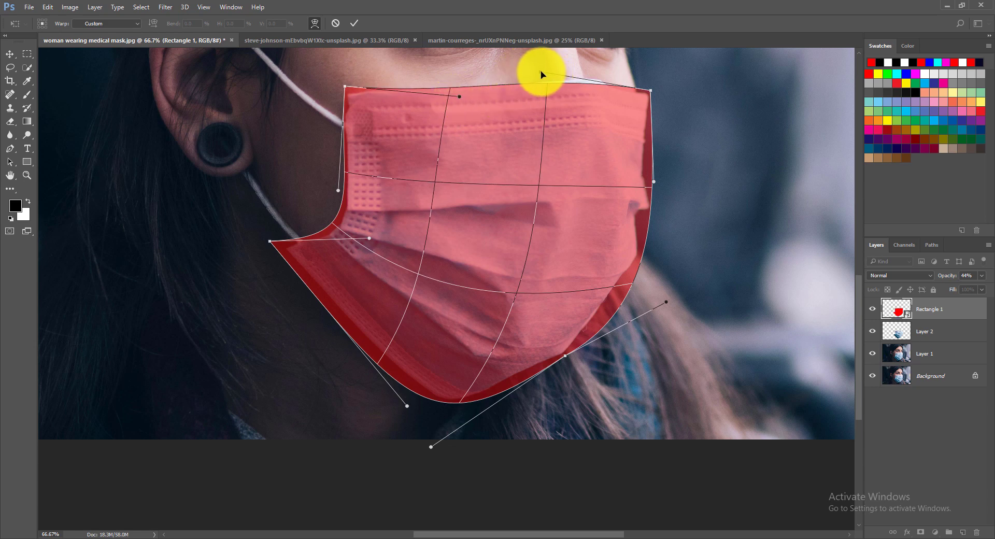
{"action": "left_click_drag", "start_coordinate": [541, 74], "coordinate": [565, 63]}
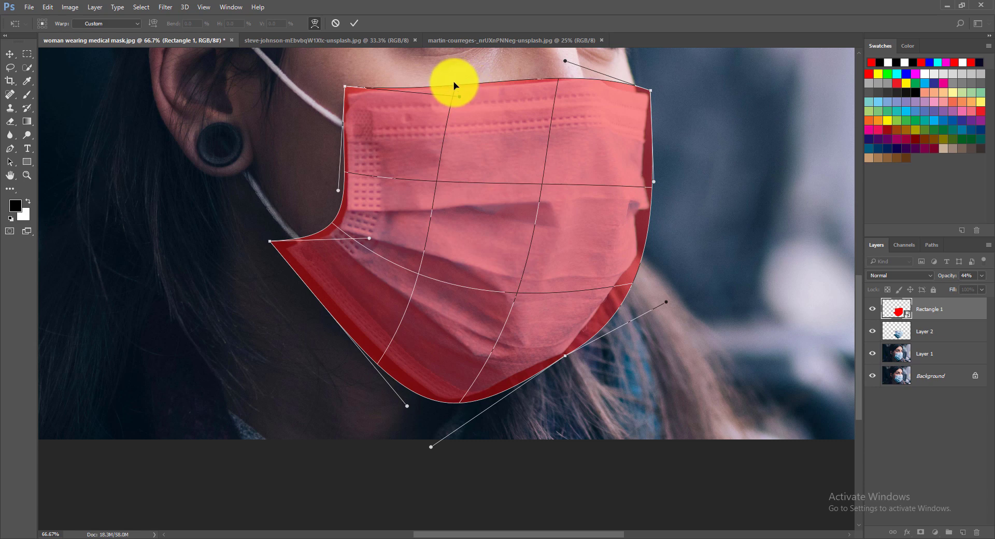
{"action": "left_click_drag", "start_coordinate": [457, 90], "coordinate": [481, 90]}
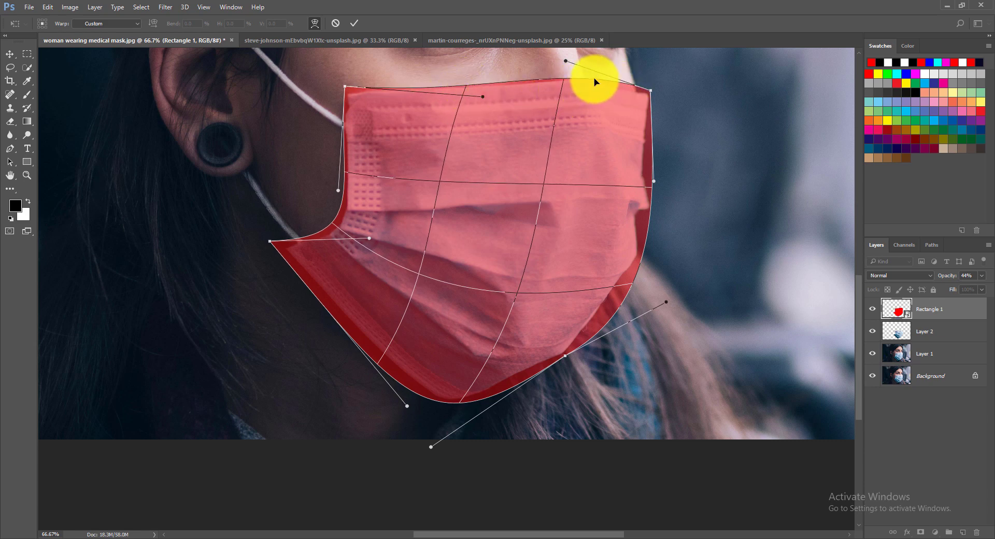
{"action": "left_click_drag", "start_coordinate": [595, 82], "coordinate": [595, 78]}
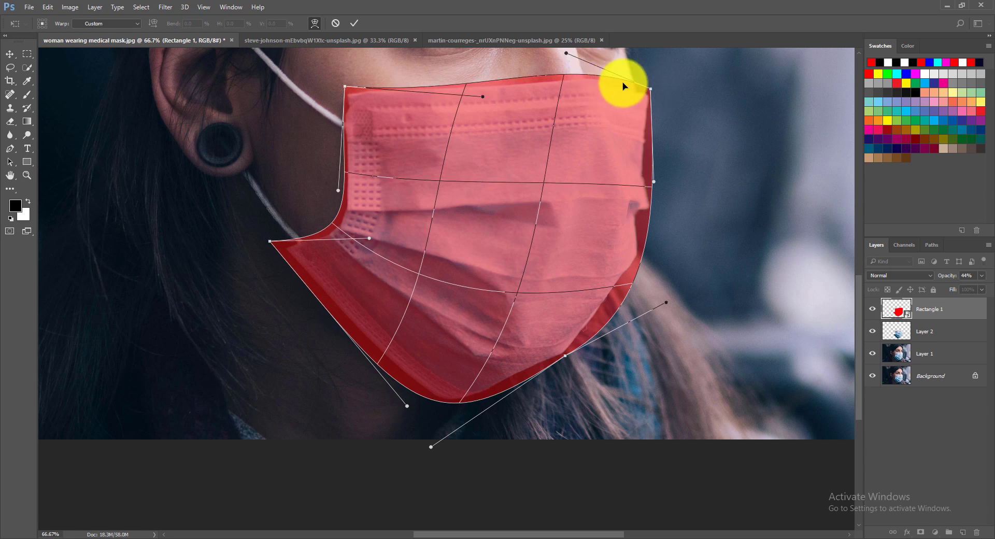
Refine the warp's top edge and reshape its right edge to follow the face mask's nose-side contour.
{"action": "mouse_move", "coordinate": [566, 55]}
{"action": "left_mouse_down"}
{"action": "mouse_move", "coordinate": [581, 73]}
{"action": "mouse_move", "coordinate": [565, 62]}
{"action": "left_mouse_up"}
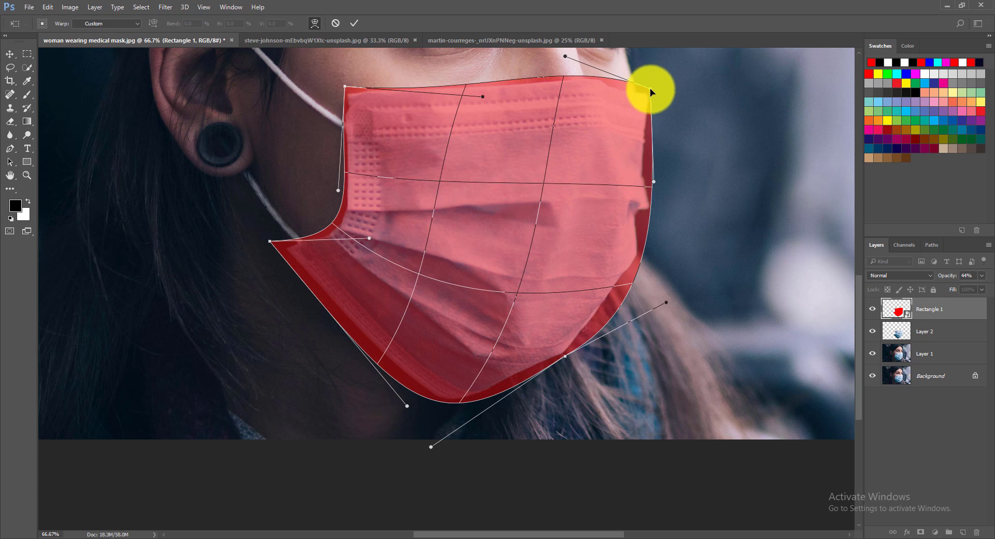
{"action": "left_click_drag", "start_coordinate": [650, 183], "coordinate": [640, 181]}
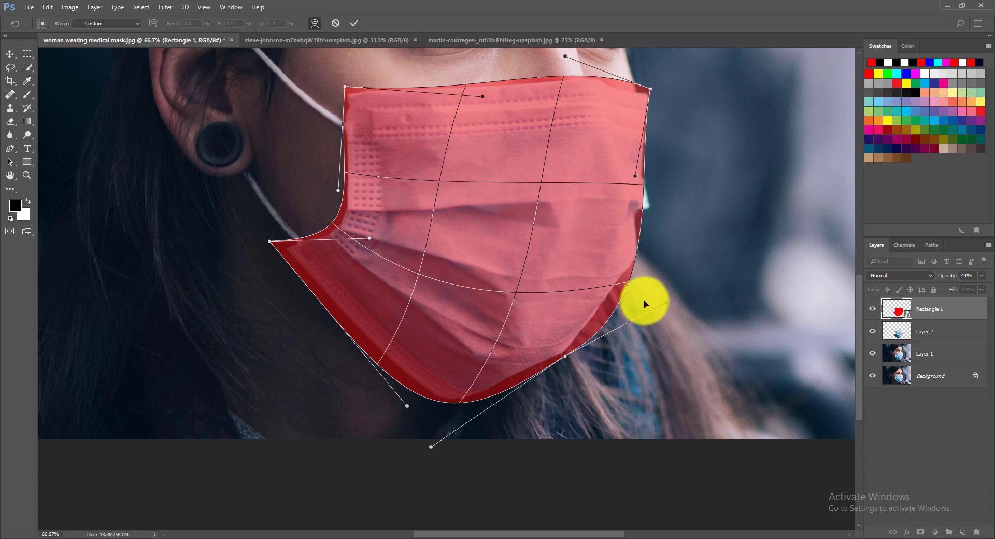
{"action": "left_click_drag", "start_coordinate": [668, 304], "coordinate": [702, 251]}
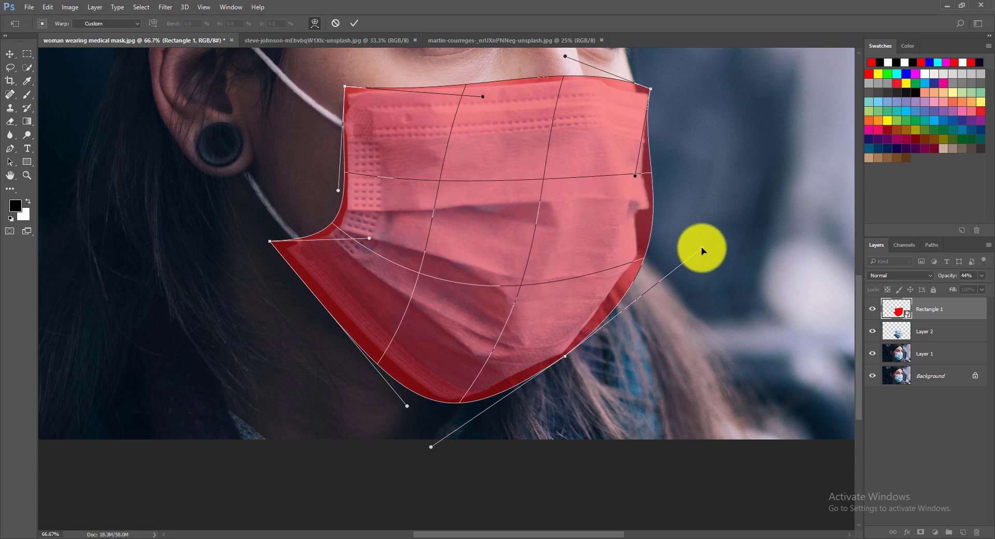
Bend the inner warp mesh so it bulges with the face mask's curvature, and apply the warp.
{"action": "left_click_drag", "start_coordinate": [520, 289], "coordinate": [586, 171]}
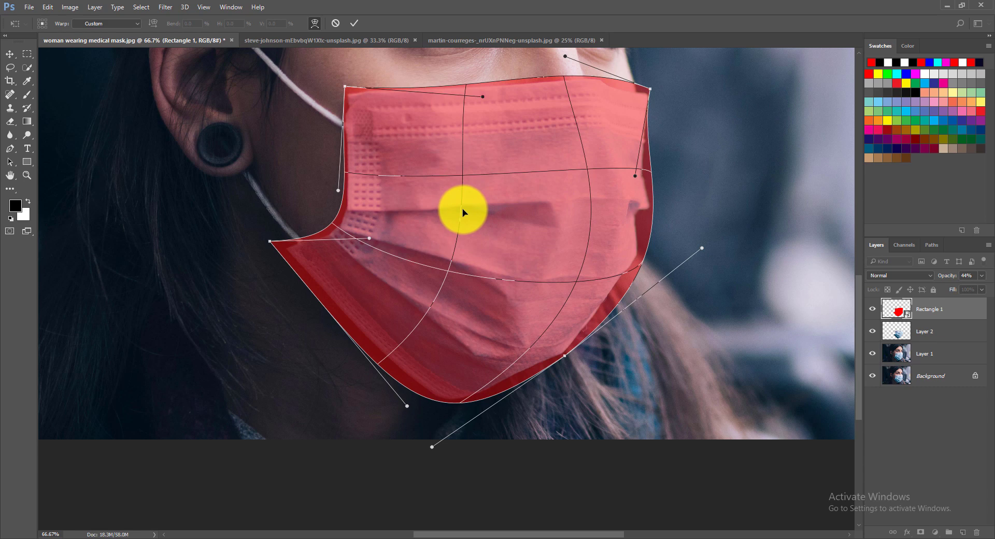
{"action": "left_click_drag", "start_coordinate": [463, 211], "coordinate": [492, 218]}
{"action": "scroll", "coordinate": [493, 215], "scroll_direction": "down", "scroll_amount": 1}
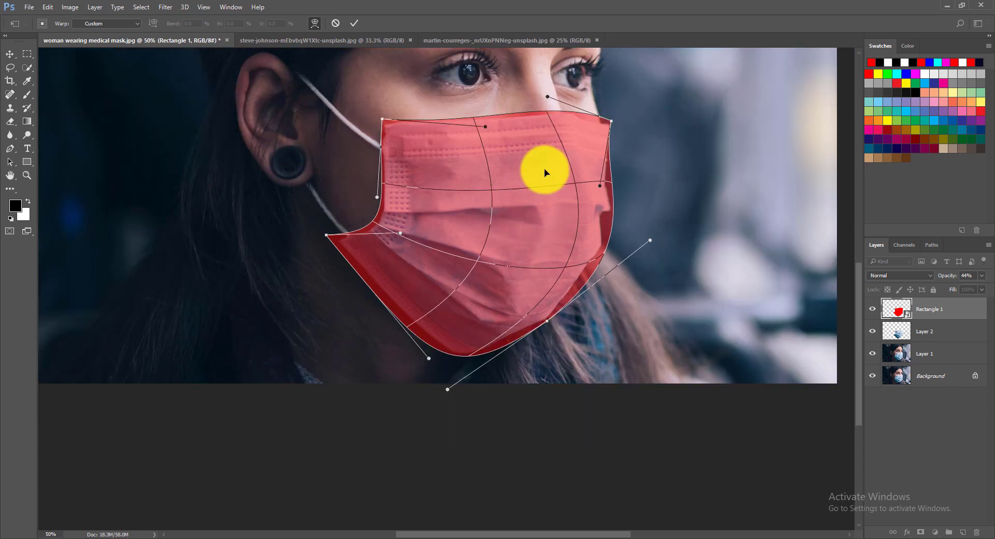
{"action": "left_click_drag", "start_coordinate": [545, 169], "coordinate": [554, 200]}
{"action": "left_click_drag", "start_coordinate": [494, 186], "coordinate": [486, 184]}
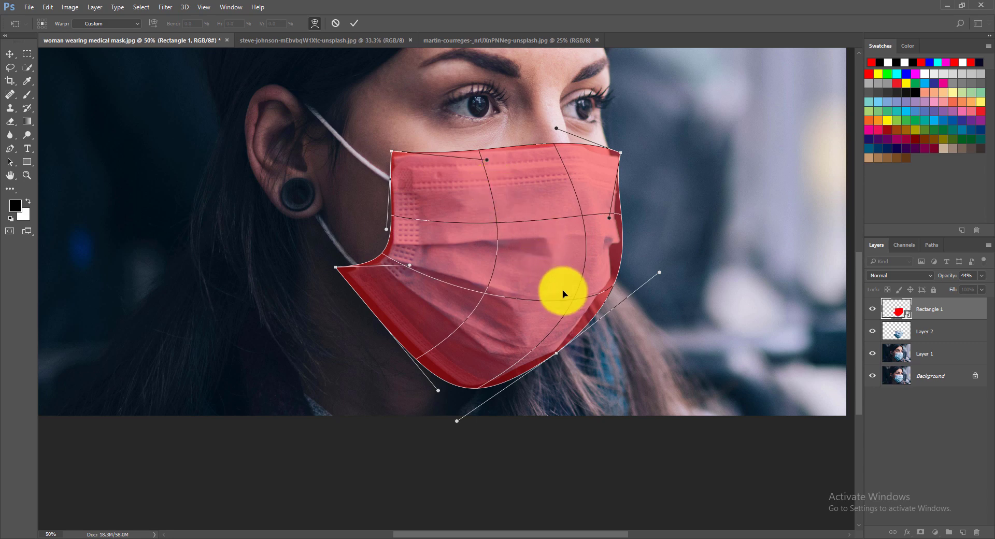
{"action": "left_click_drag", "start_coordinate": [569, 299], "coordinate": [557, 295]}
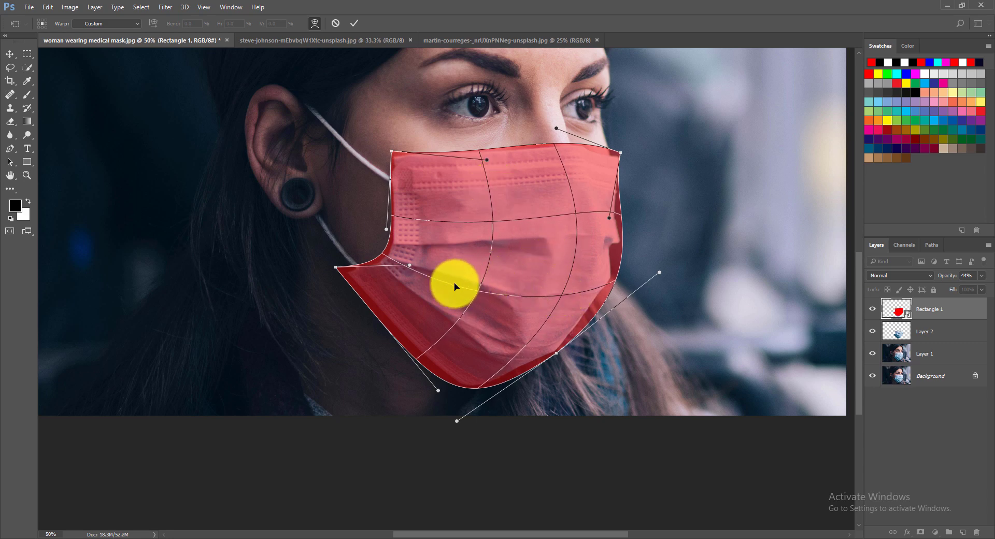
{"action": "left_click", "coordinate": [354, 23]}
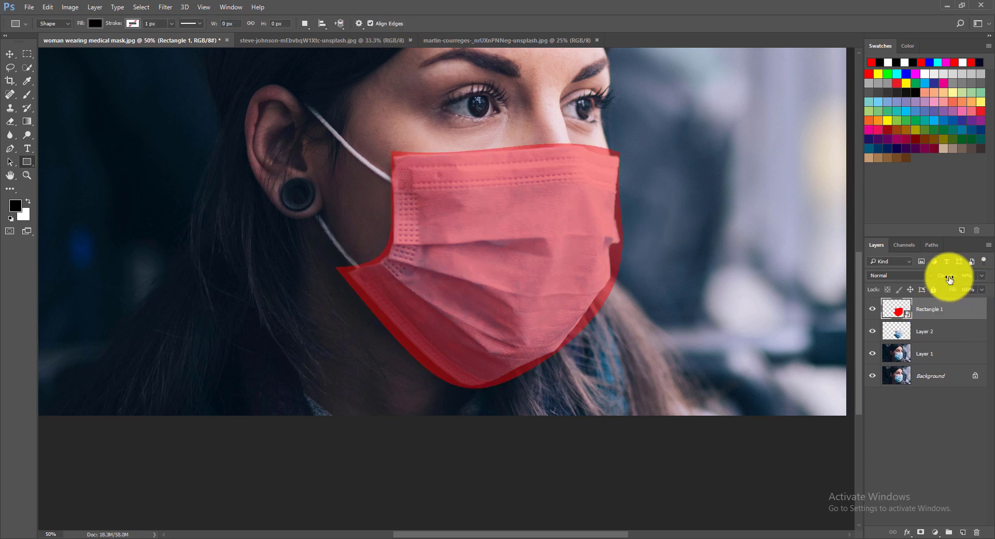
Set the Rectangle 1 layer's opacity to 100% and add a layer mask from the face mask's outline selection.
{"action": "left_click_drag", "start_coordinate": [947, 275], "coordinate": [991, 275]}
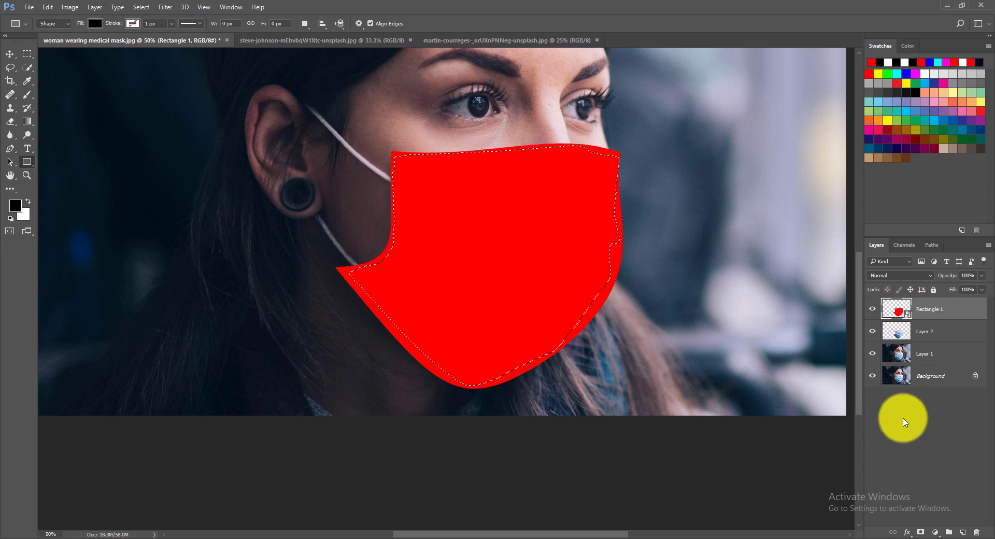
{"action": "left_click", "coordinate": [921, 533]}
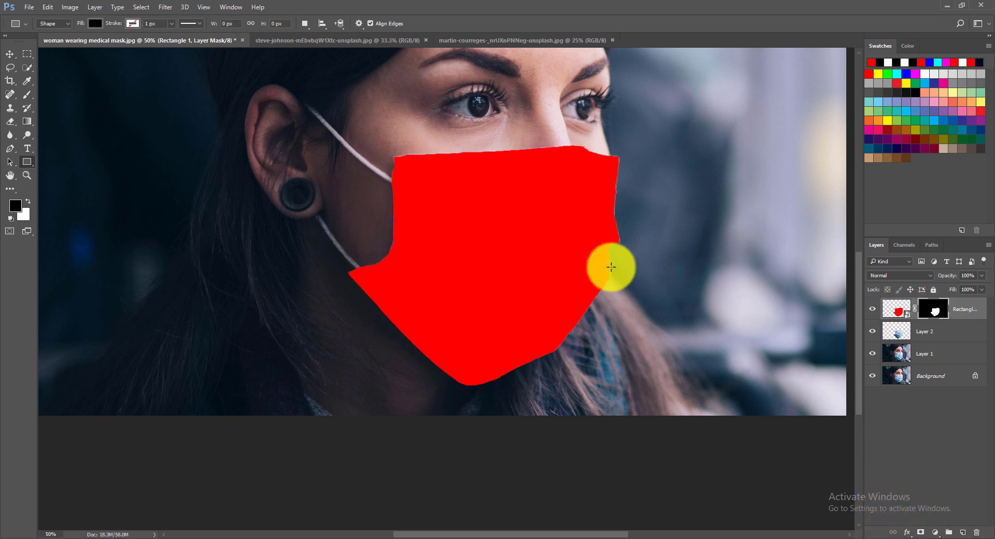
{"action": "left_click", "coordinate": [873, 309]}
{"action": "left_click", "coordinate": [873, 310]}
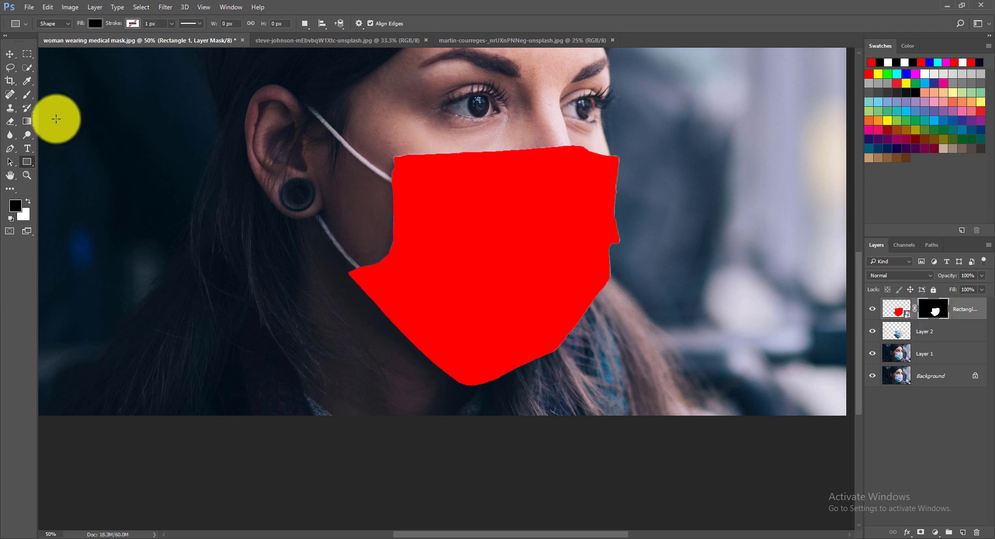
Soften the layer mask's edge along the cheek using the Blur tool with a size 71 brush.
{"action": "left_click", "coordinate": [10, 134]}
{"action": "scroll", "coordinate": [369, 170], "scroll_direction": "up", "scroll_amount": 1}
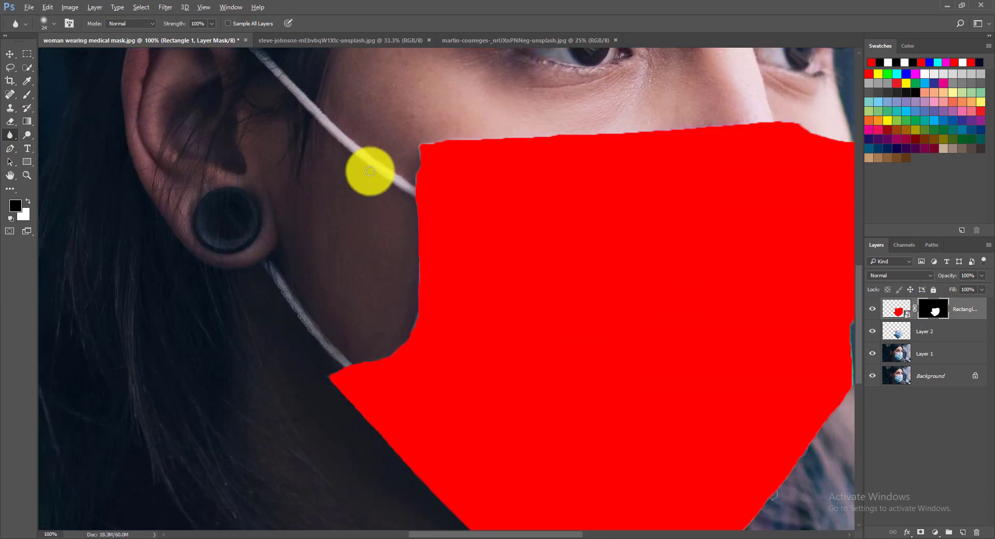
{"action": "scroll", "coordinate": [409, 162], "scroll_direction": "up", "scroll_amount": 1}
{"action": "left_click_drag", "start_coordinate": [442, 169], "coordinate": [450, 169]}
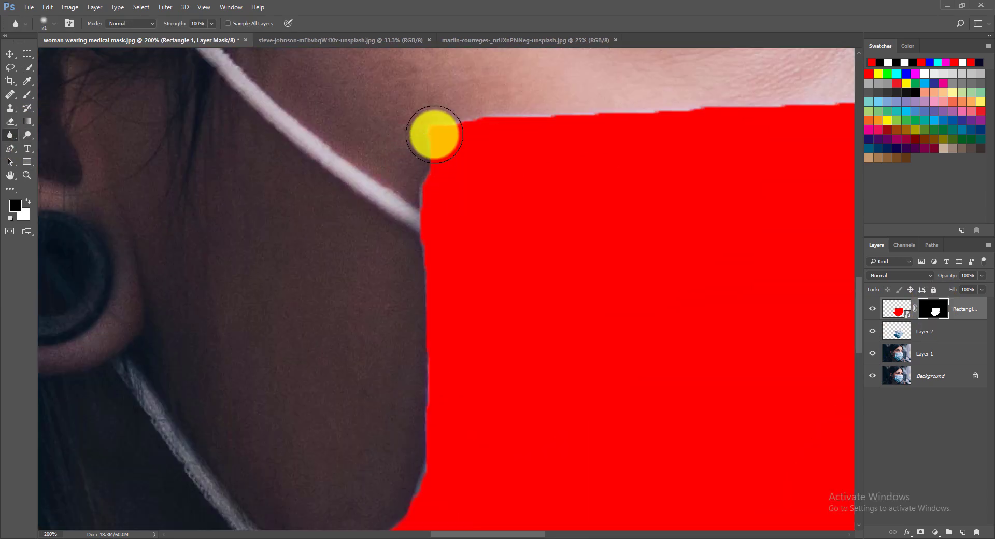
{"action": "left_click_drag", "start_coordinate": [428, 116], "coordinate": [423, 261]}
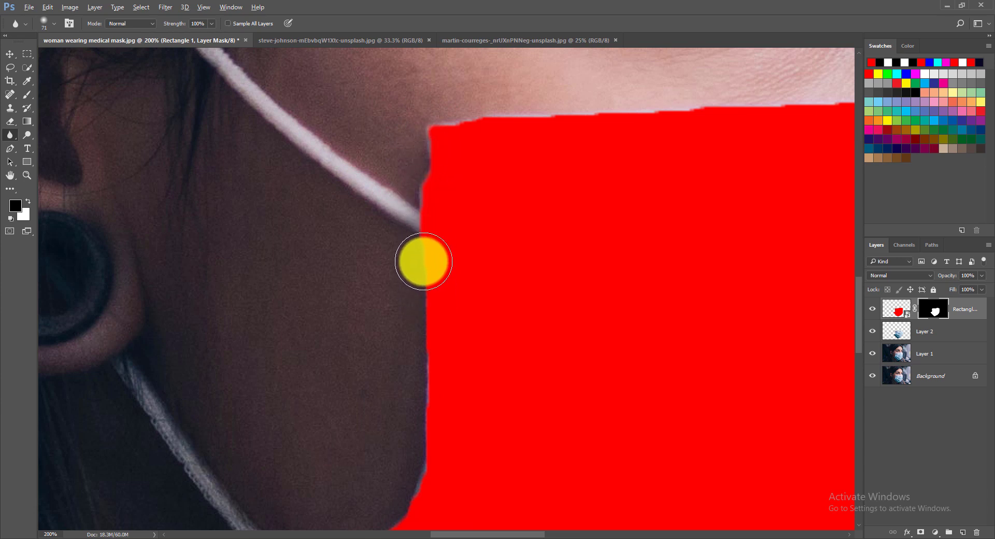
{"action": "scroll", "coordinate": [425, 261], "scroll_direction": "down", "scroll_amount": 2}
{"action": "mouse_move", "coordinate": [423, 257]}
{"action": "left_mouse_down"}
{"action": "mouse_move", "coordinate": [420, 348]}
{"action": "mouse_move", "coordinate": [369, 368]}
{"action": "left_mouse_up"}
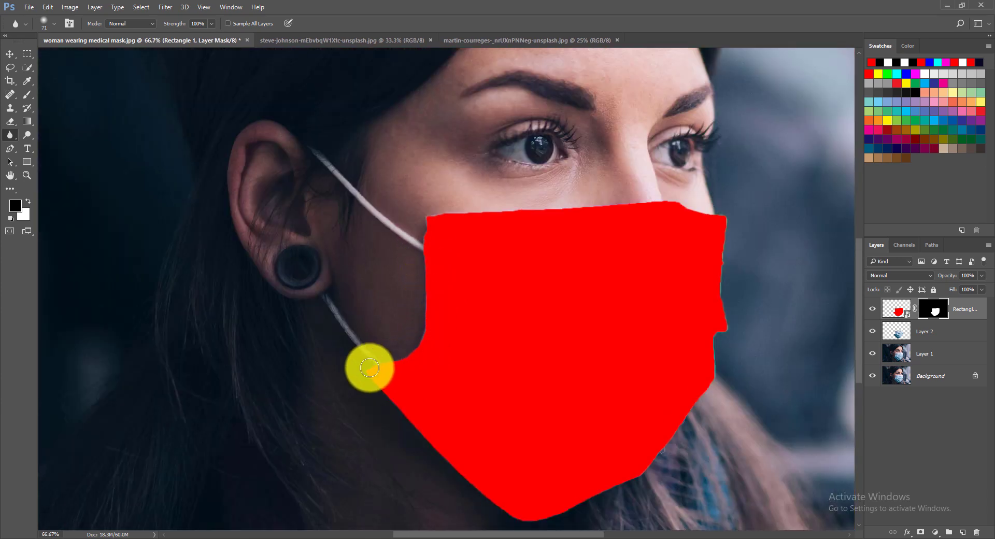
Blur the layer mask's edge along the jawline from the lower ear strap towards the chin.
{"action": "left_click_drag", "start_coordinate": [511, 376], "coordinate": [453, 269]}
{"action": "scroll", "coordinate": [356, 266], "scroll_direction": "up", "scroll_amount": 5}
{"action": "left_click_drag", "start_coordinate": [297, 279], "coordinate": [652, 156]}
{"action": "left_click_drag", "start_coordinate": [351, 152], "coordinate": [583, 371]}
{"action": "left_click_drag", "start_coordinate": [714, 413], "coordinate": [480, 135]}
{"action": "mouse_move", "coordinate": [342, 101]}
{"action": "left_mouse_down"}
{"action": "mouse_move", "coordinate": [567, 349]}
{"action": "mouse_move", "coordinate": [578, 337]}
{"action": "left_mouse_up"}
{"action": "left_click_drag", "start_coordinate": [458, 184], "coordinate": [442, 173]}
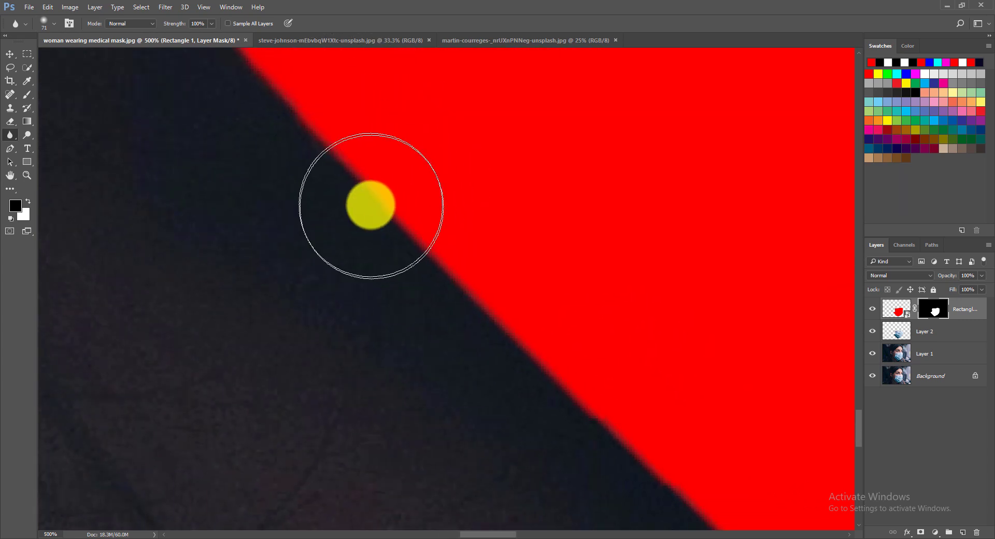
{"action": "mouse_move", "coordinate": [371, 204]}
{"action": "left_mouse_down"}
{"action": "mouse_move", "coordinate": [397, 221]}
{"action": "mouse_move", "coordinate": [566, 416]}
{"action": "left_mouse_up"}
{"action": "scroll", "coordinate": [558, 273], "scroll_direction": "down", "scroll_amount": 5}
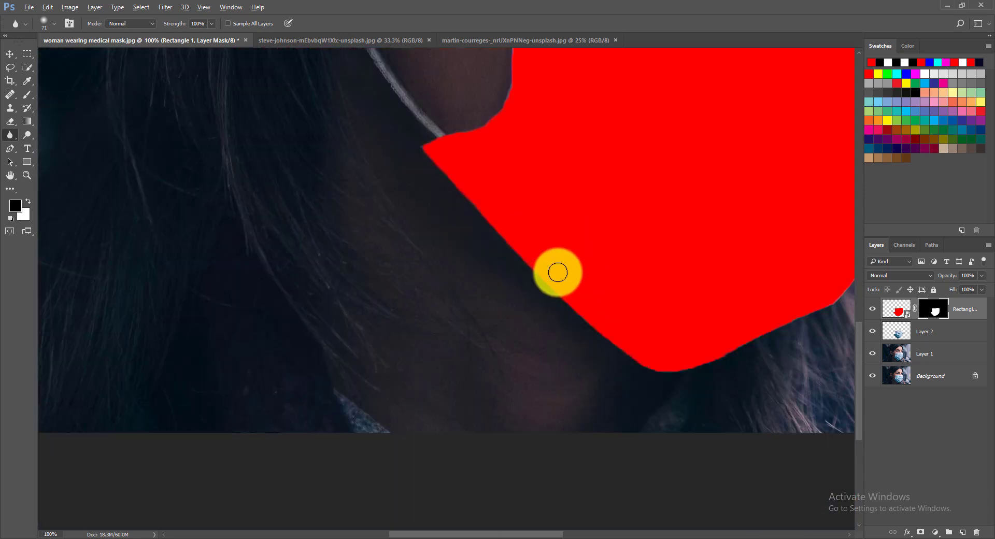
Blur the remaining layer mask edges around the chin, the far side of the face and the upper border.
{"action": "left_click_drag", "start_coordinate": [629, 258], "coordinate": [537, 249]}
{"action": "mouse_move", "coordinate": [475, 281]}
{"action": "left_mouse_down"}
{"action": "mouse_move", "coordinate": [523, 330]}
{"action": "mouse_move", "coordinate": [546, 331]}
{"action": "mouse_move", "coordinate": [649, 282]}
{"action": "left_mouse_up"}
{"action": "mouse_move", "coordinate": [738, 164]}
{"action": "left_mouse_down"}
{"action": "mouse_move", "coordinate": [661, 208]}
{"action": "mouse_move", "coordinate": [642, 258]}
{"action": "mouse_move", "coordinate": [574, 348]}
{"action": "left_mouse_up"}
{"action": "left_click_drag", "start_coordinate": [730, 165], "coordinate": [660, 249]}
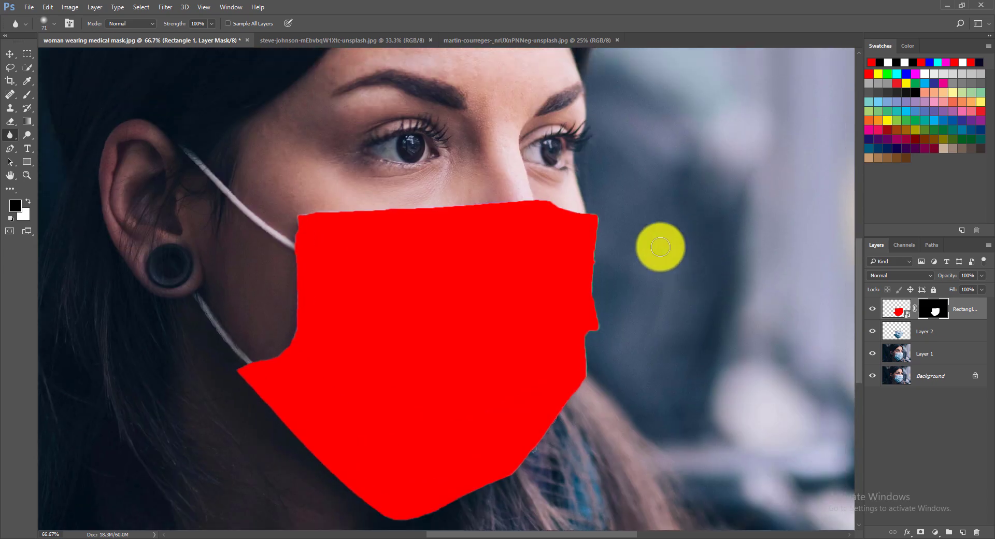
{"action": "mouse_move", "coordinate": [587, 220]}
{"action": "left_mouse_down"}
{"action": "mouse_move", "coordinate": [600, 215]}
{"action": "mouse_move", "coordinate": [603, 316]}
{"action": "mouse_move", "coordinate": [583, 330]}
{"action": "left_mouse_up"}
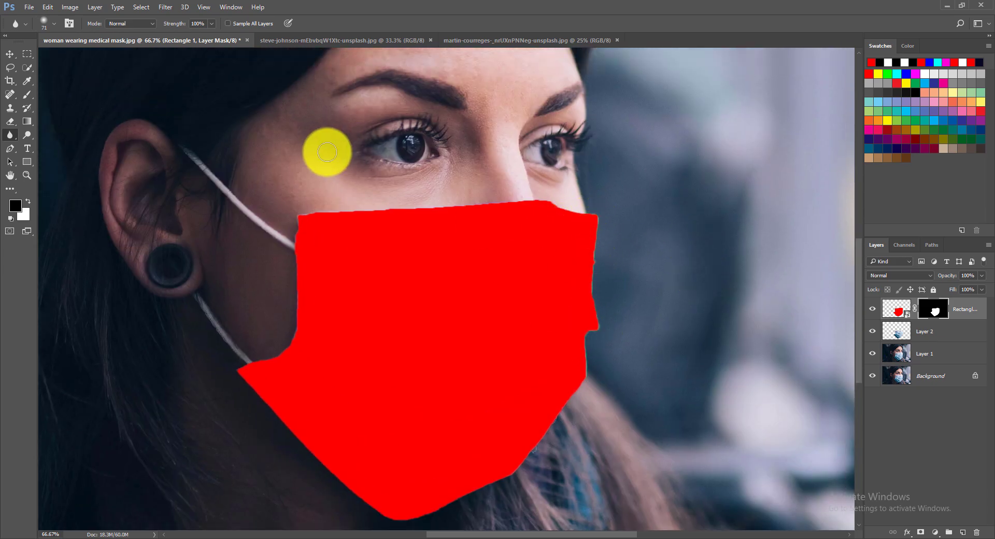
{"action": "mouse_move", "coordinate": [296, 216]}
{"action": "left_mouse_down"}
{"action": "mouse_move", "coordinate": [532, 198]}
{"action": "mouse_move", "coordinate": [594, 215]}
{"action": "mouse_move", "coordinate": [600, 225]}
{"action": "mouse_move", "coordinate": [373, 347]}
{"action": "mouse_move", "coordinate": [336, 240]}
{"action": "mouse_move", "coordinate": [300, 235]}
{"action": "mouse_move", "coordinate": [291, 335]}
{"action": "mouse_move", "coordinate": [195, 359]}
{"action": "mouse_move", "coordinate": [298, 348]}
{"action": "mouse_move", "coordinate": [587, 360]}
{"action": "mouse_move", "coordinate": [665, 323]}
{"action": "mouse_move", "coordinate": [595, 298]}
{"action": "mouse_move", "coordinate": [600, 327]}
{"action": "mouse_move", "coordinate": [579, 387]}
{"action": "mouse_move", "coordinate": [539, 407]}
{"action": "left_mouse_up"}
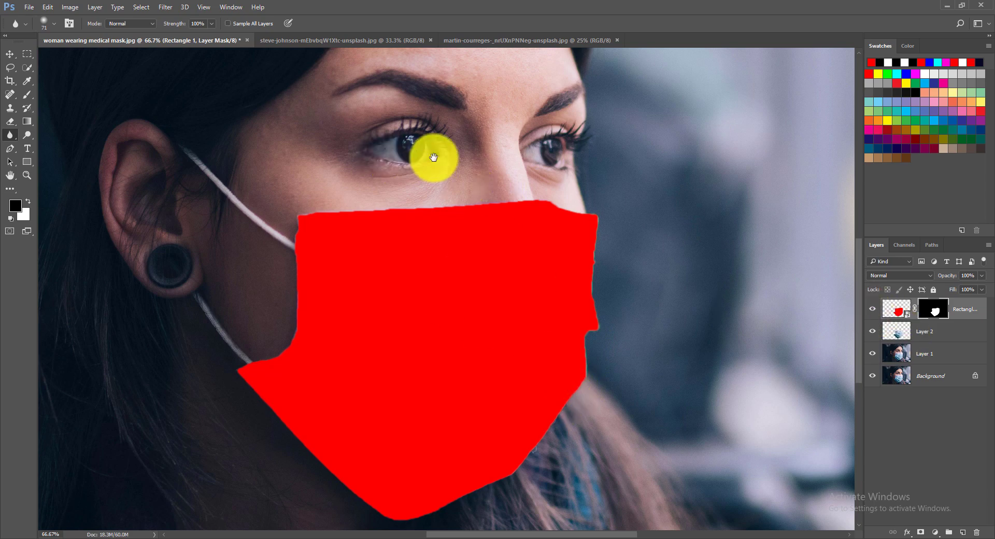
Open the contents of the Rectangle 1 smart object for editing.
{"action": "left_click_drag", "start_coordinate": [433, 156], "coordinate": [542, 190]}
{"action": "left_click", "coordinate": [899, 311]}
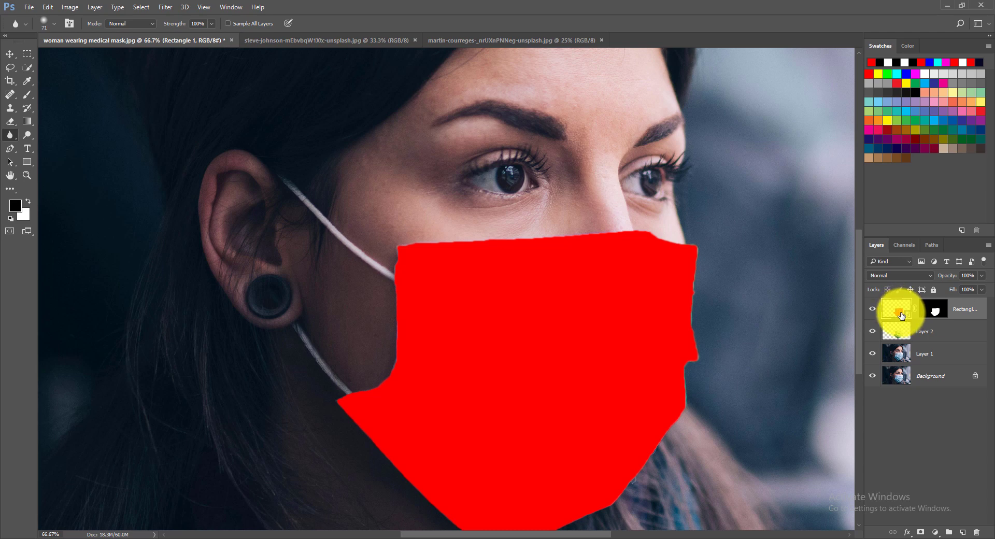
{"action": "double_click", "coordinate": [905, 315]}
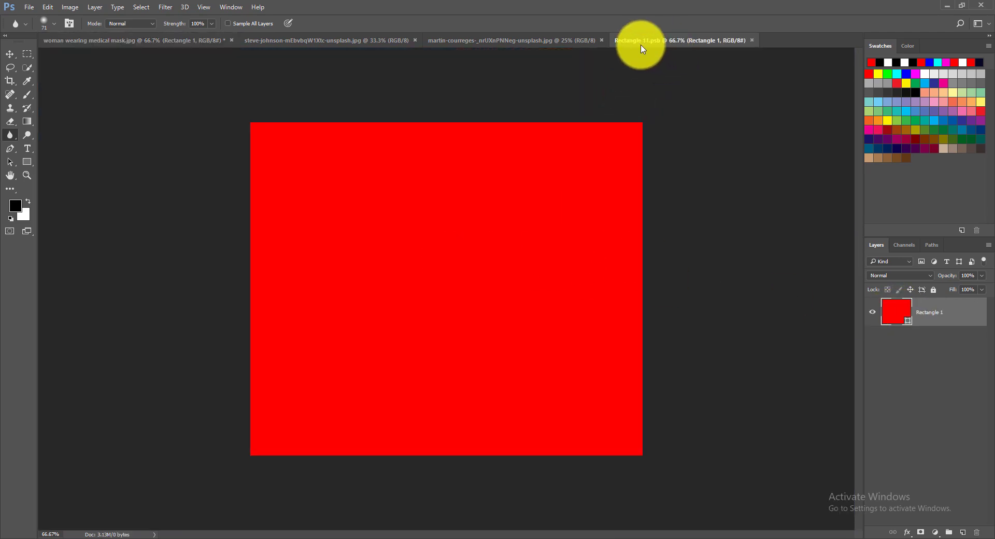
Copy the whole colourful abstract painting and paste it into Rectangle 11.psb above the red rectangle.
{"action": "left_click", "coordinate": [294, 41]}
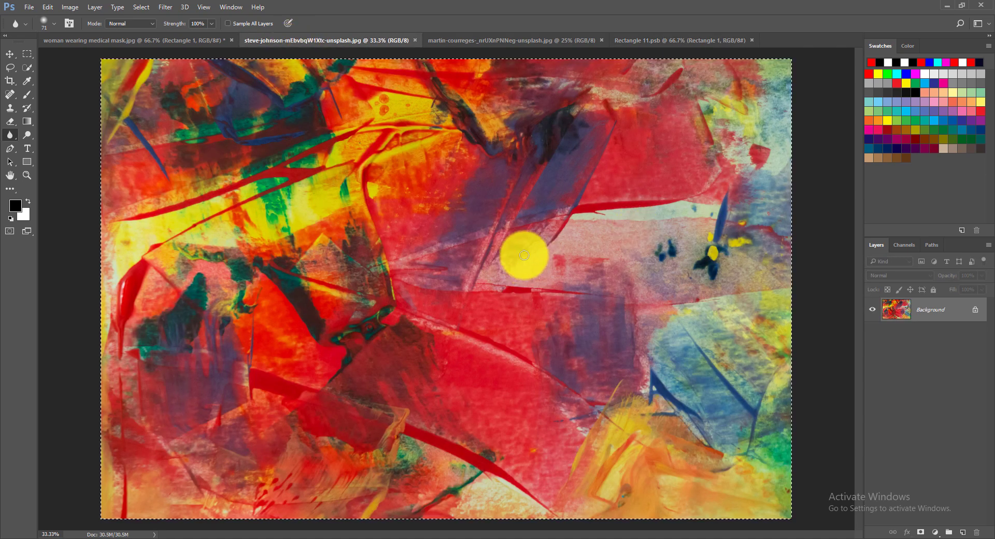
{"action": "left_click", "coordinate": [630, 40]}
{"action": "key", "text": "ctrl+v"}
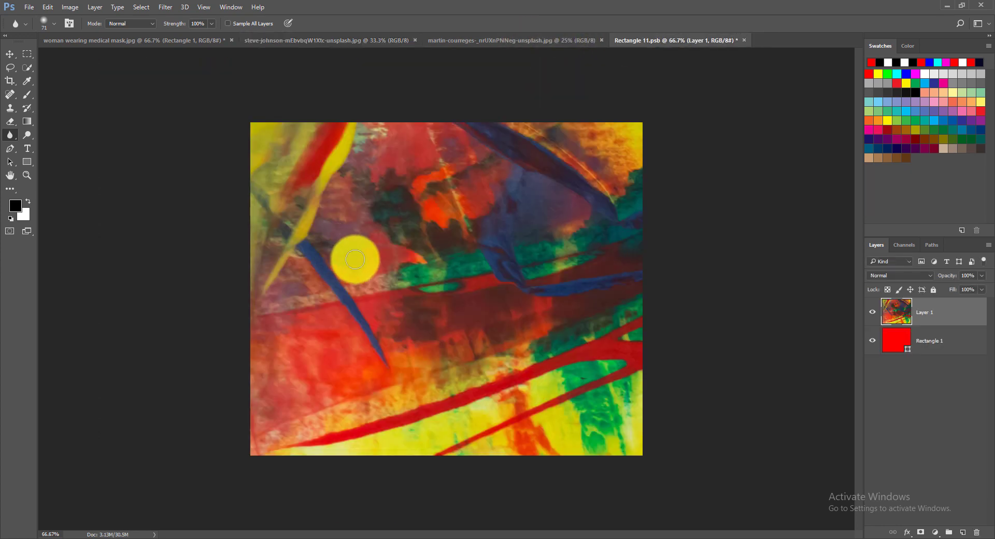
Scale the pasted painting to about 41% and position it to cover the entire canvas.
{"action": "key", "text": "ctrl+t"}
{"action": "key", "text": "ctrl+minus"}
{"action": "key", "text": "ctrl+minus"}
{"action": "key", "text": "ctrl+minus"}
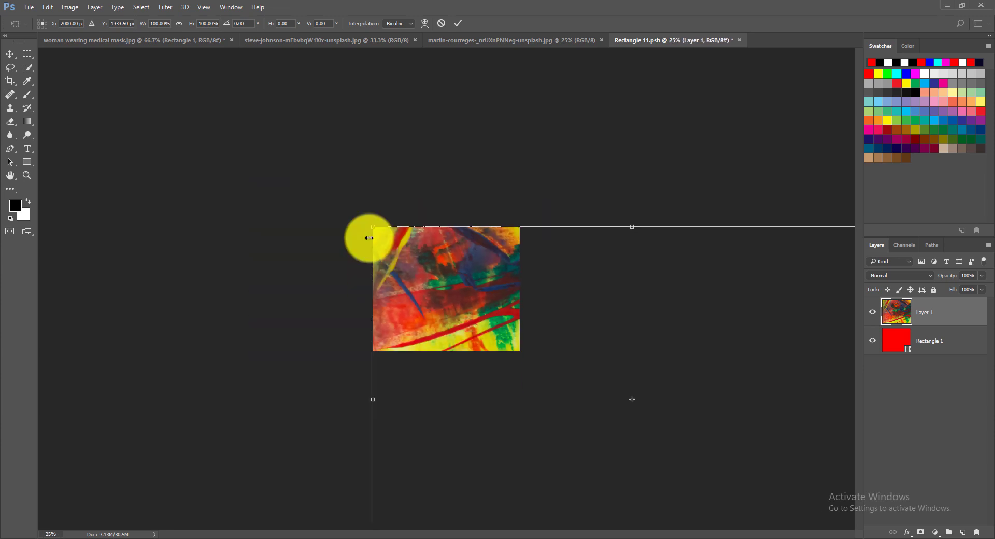
{"action": "key", "text": "ctrl+minus"}
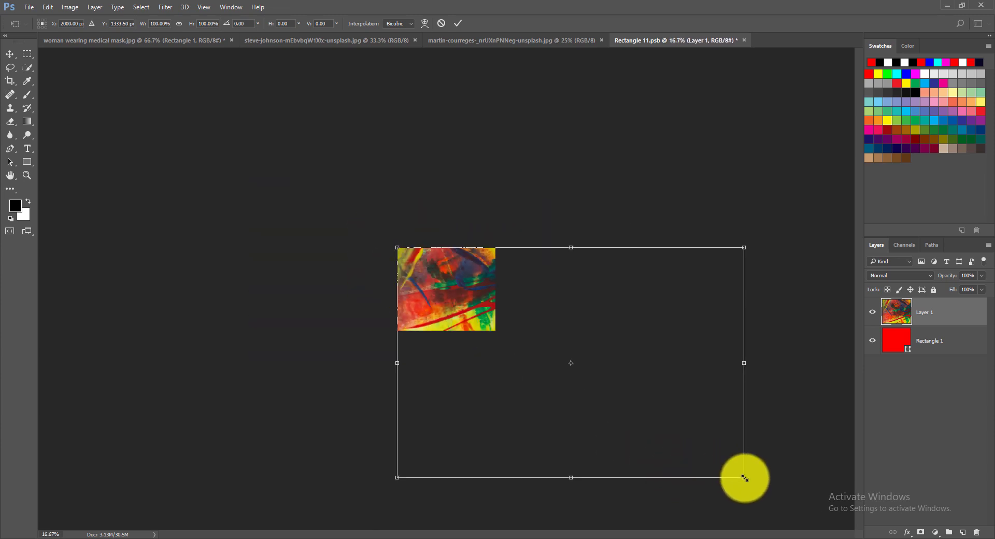
{"action": "left_click_drag", "start_coordinate": [744, 477], "coordinate": [493, 371]}
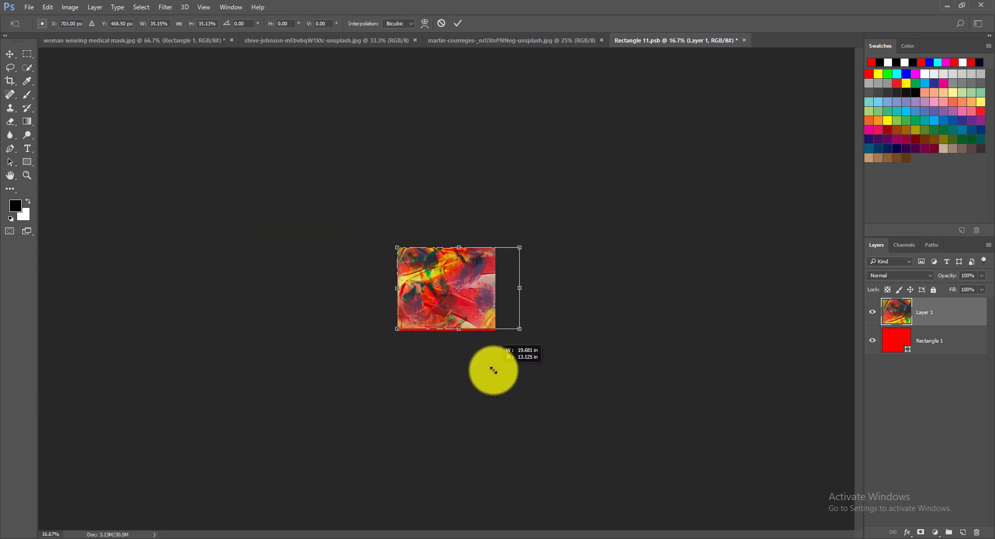
{"action": "key", "text": "ctrl+plus"}
{"action": "key", "text": "ctrl+plus"}
{"action": "left_click_drag", "start_coordinate": [470, 288], "coordinate": [451, 292]}
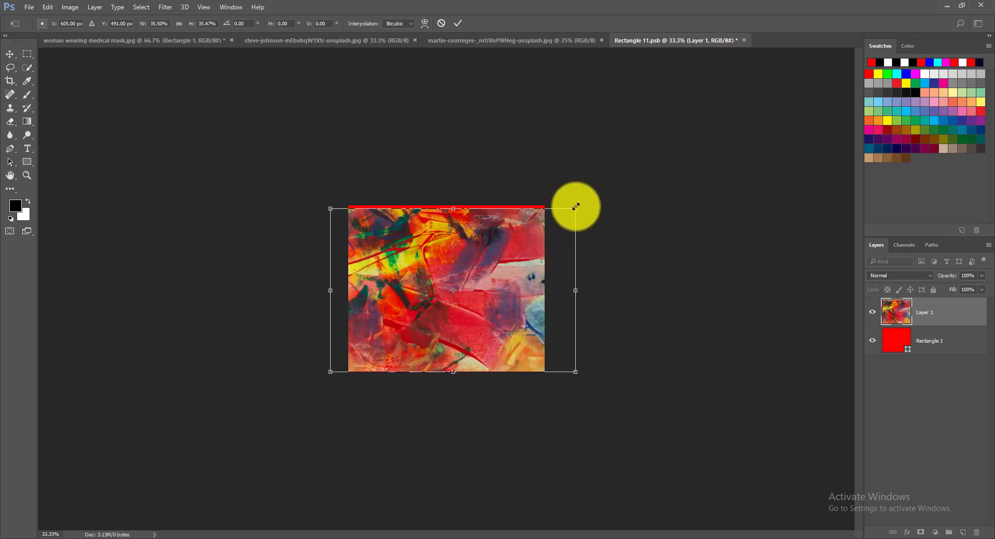
{"action": "left_click_drag", "start_coordinate": [576, 207], "coordinate": [596, 195]}
{"action": "left_click_drag", "start_coordinate": [453, 261], "coordinate": [470, 263]}
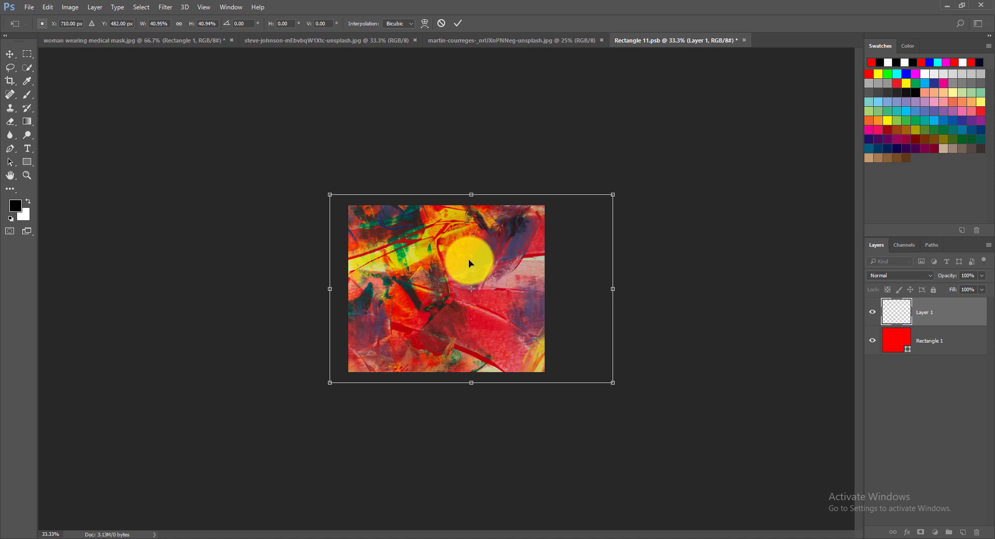
{"action": "key", "text": "r"}
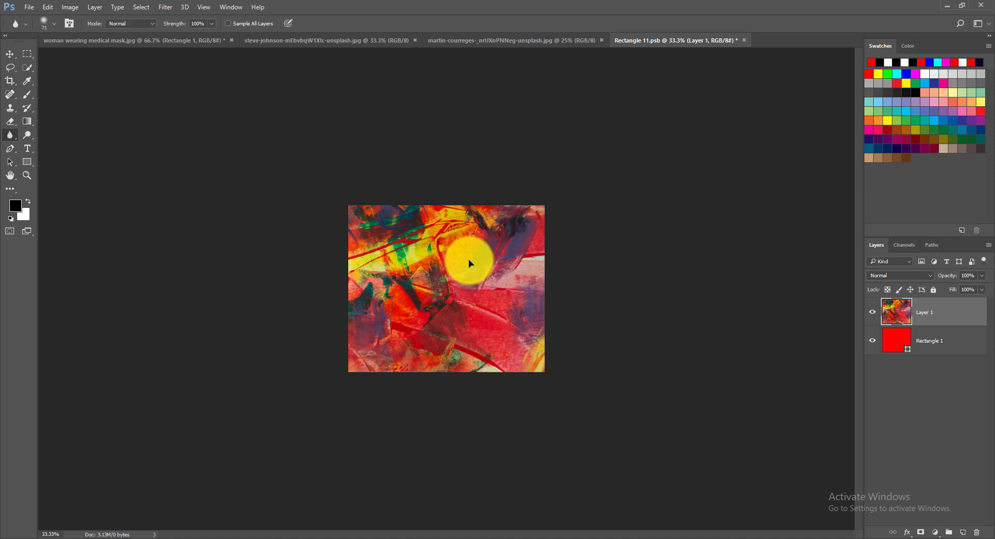
Save the smart object's contents and return to the woman wearing medical mask image.
{"action": "left_click", "coordinate": [29, 7]}
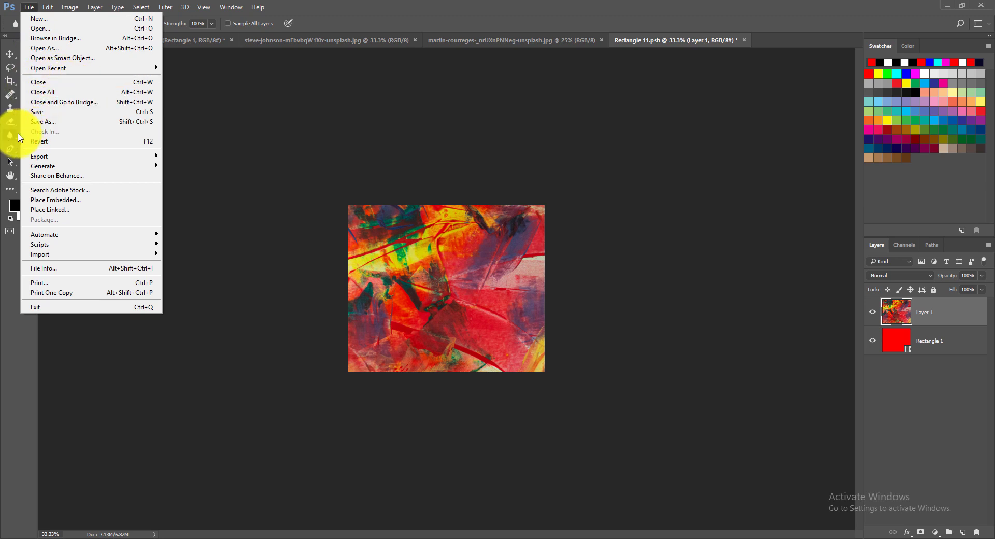
{"action": "left_click", "coordinate": [123, 110]}
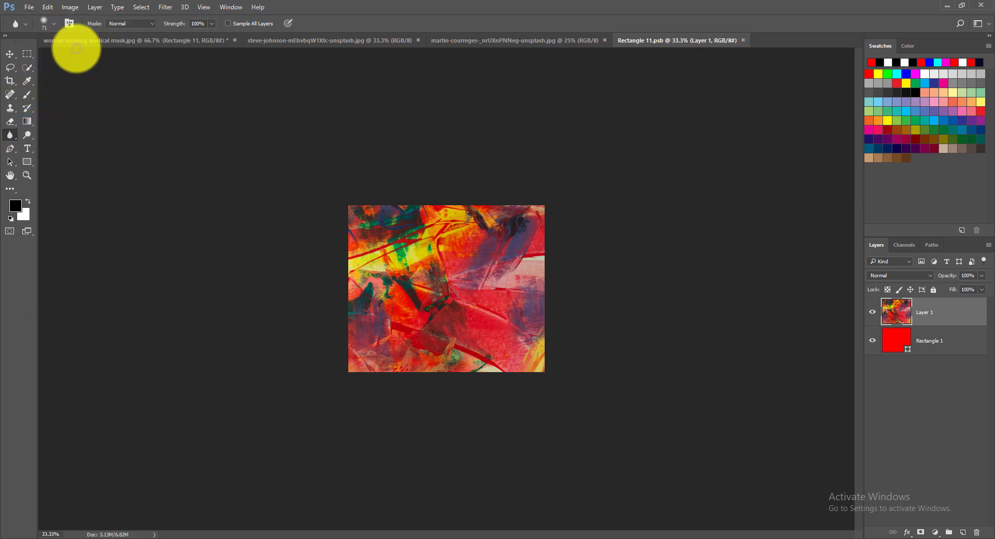
{"action": "left_click", "coordinate": [104, 40]}
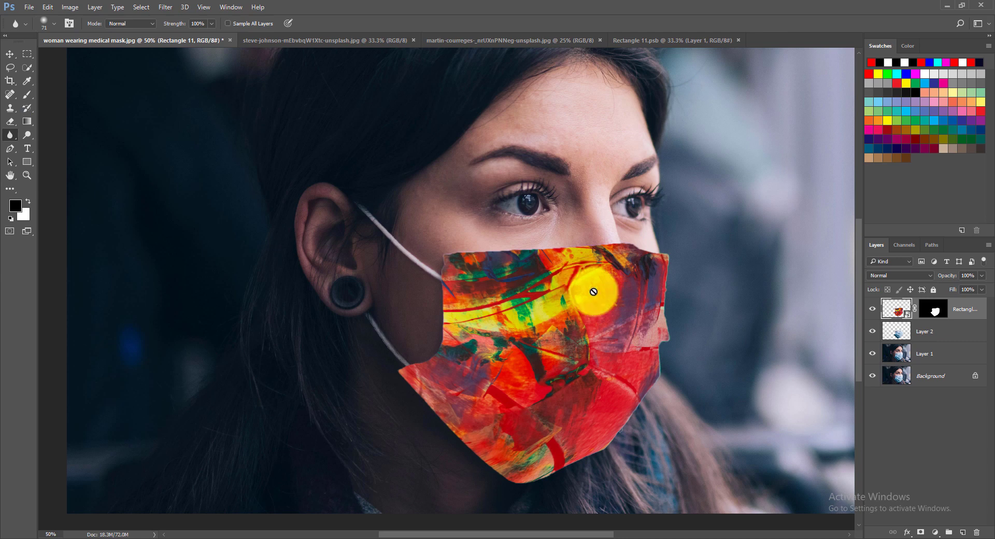
Move Layer 2, the mask cutout, above the Rectangle smart object layer and duplicate it.
{"action": "left_click_drag", "start_coordinate": [656, 300], "coordinate": [624, 297]}
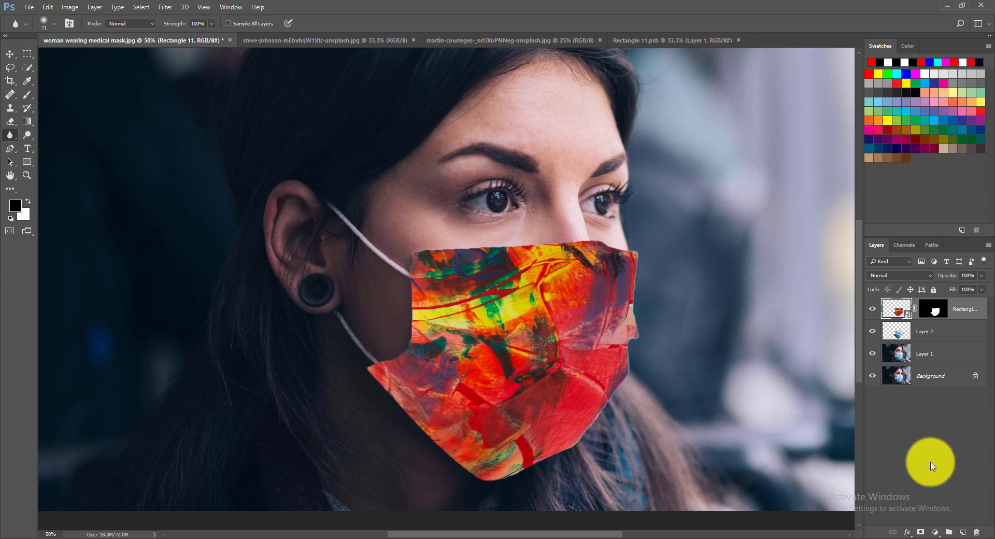
{"action": "left_click", "coordinate": [900, 341]}
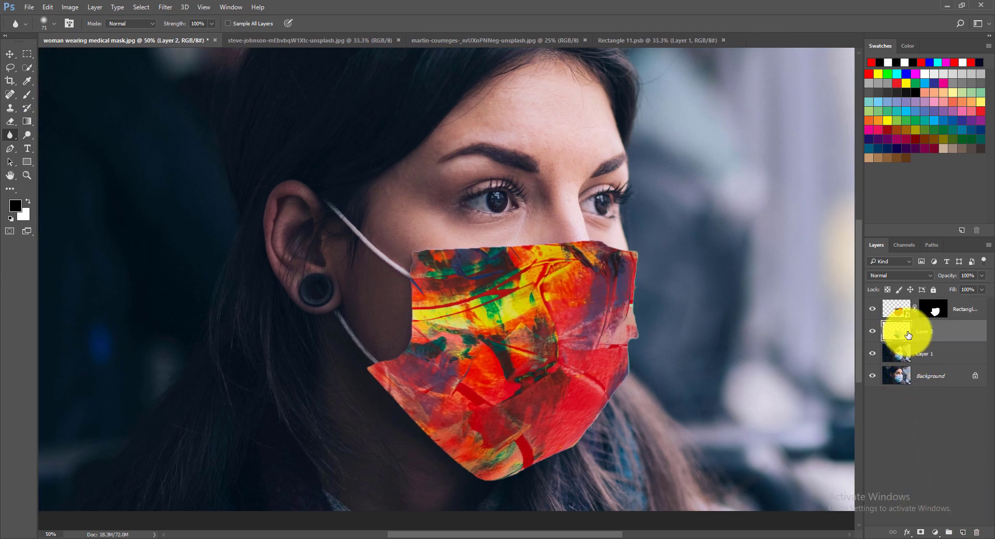
{"action": "mouse_move", "coordinate": [908, 335]}
{"action": "left_mouse_down"}
{"action": "mouse_move", "coordinate": [904, 310]}
{"action": "mouse_move", "coordinate": [894, 310]}
{"action": "left_mouse_up"}
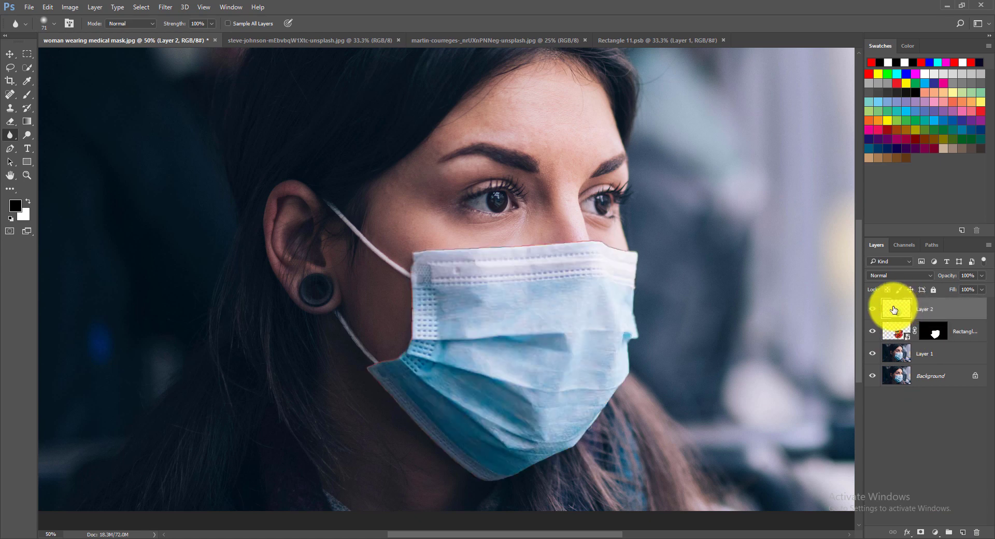
{"action": "key", "text": "ctrl+j"}
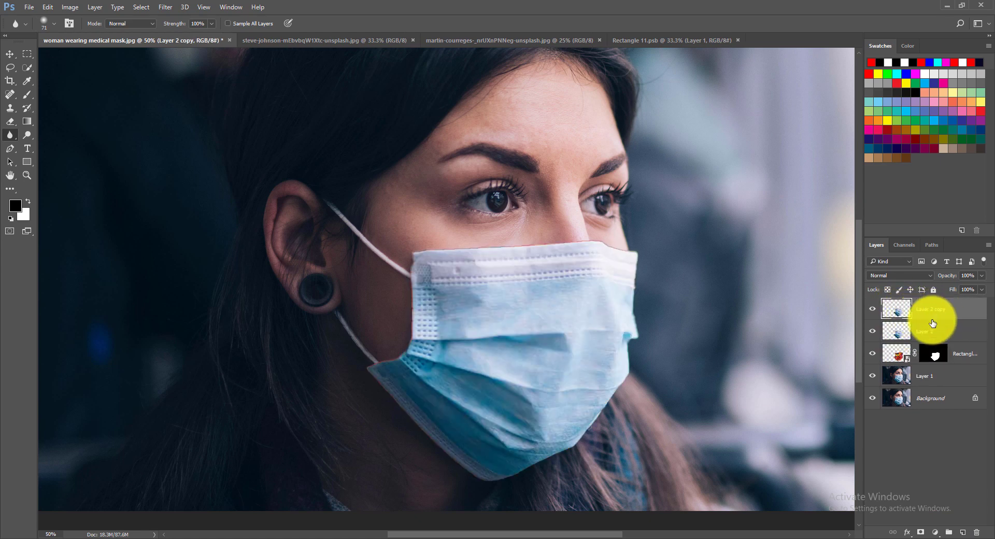
Rename Layer 2 as "shadow" and its duplicate as "Ligth".
{"action": "left_click", "coordinate": [924, 336]}
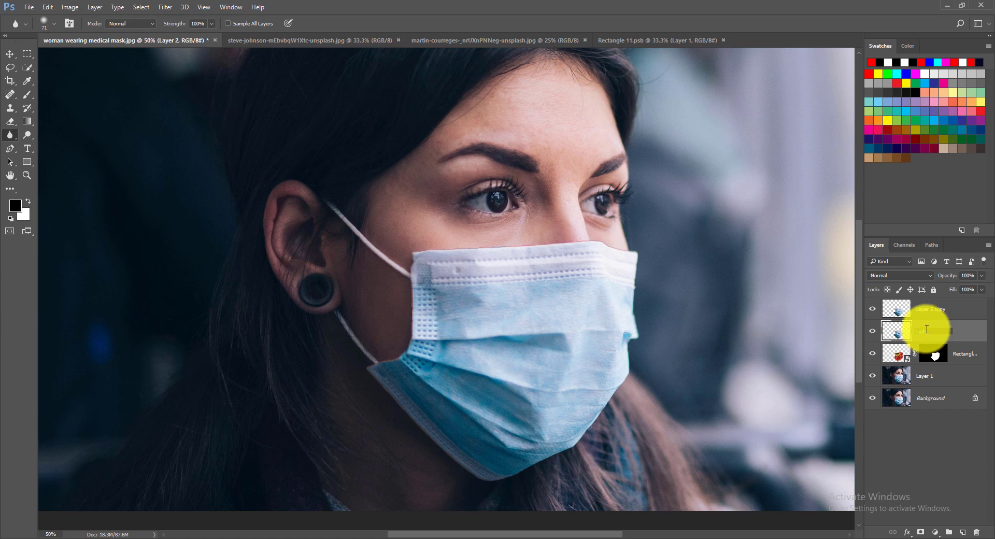
{"action": "left_click_drag", "start_coordinate": [950, 330], "coordinate": [895, 335]}
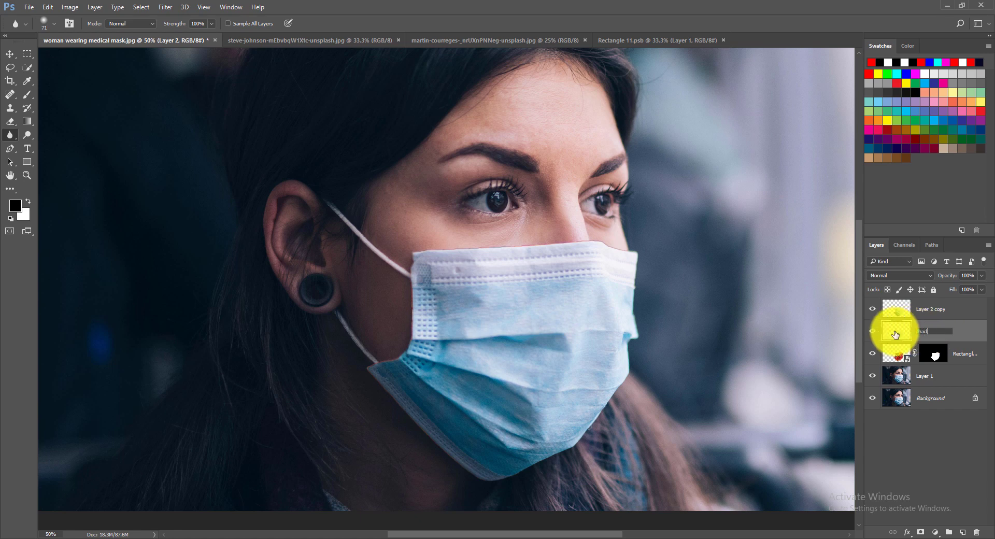
{"action": "left_click", "coordinate": [929, 313]}
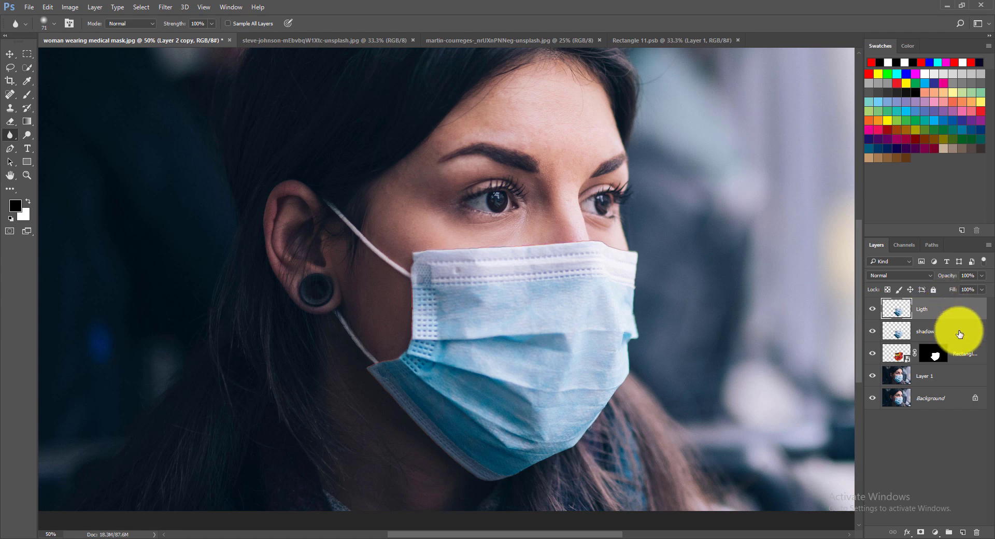
Set the shadow layer's blend mode to Multiply and check it with the Ligth layer temporarily hidden.
{"action": "left_click", "coordinate": [920, 332]}
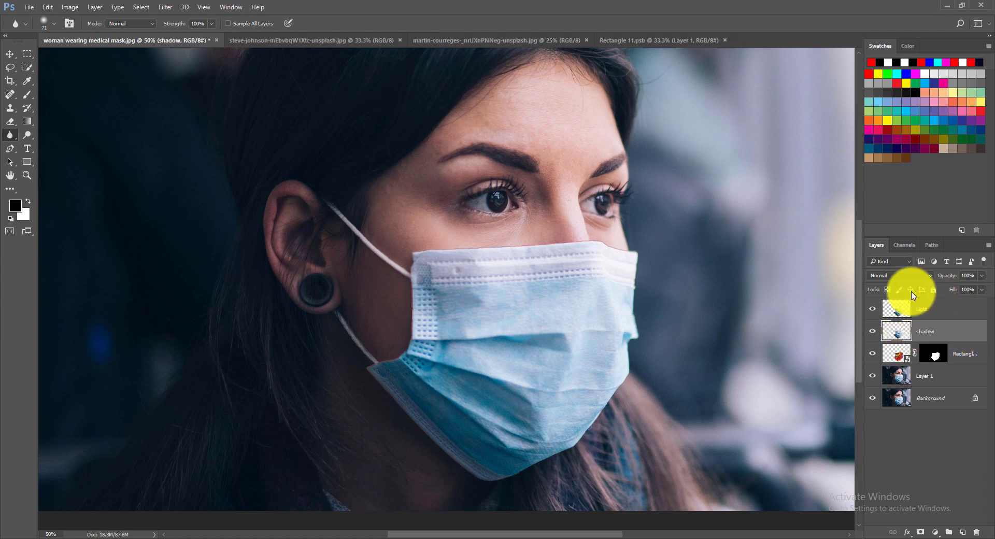
{"action": "left_click", "coordinate": [910, 276]}
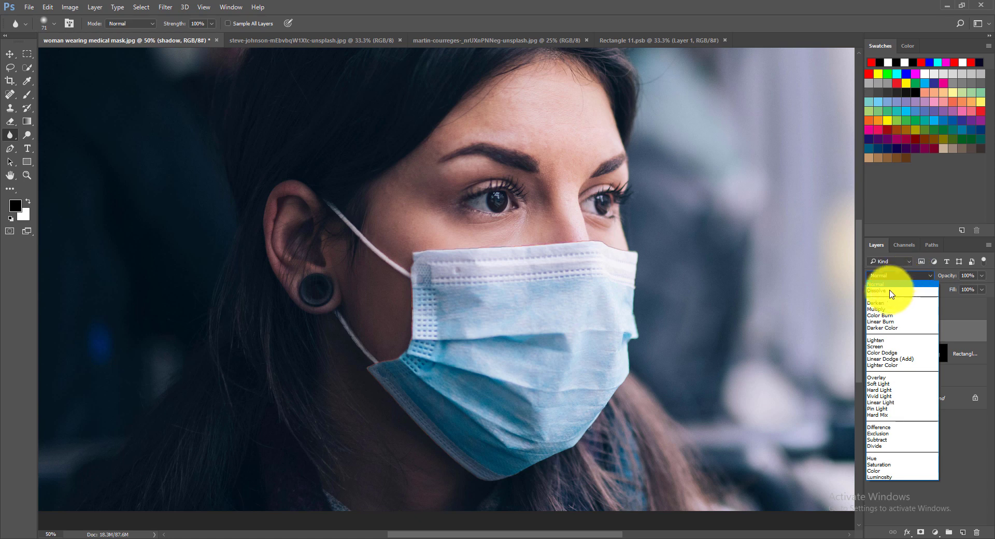
{"action": "left_click", "coordinate": [881, 309]}
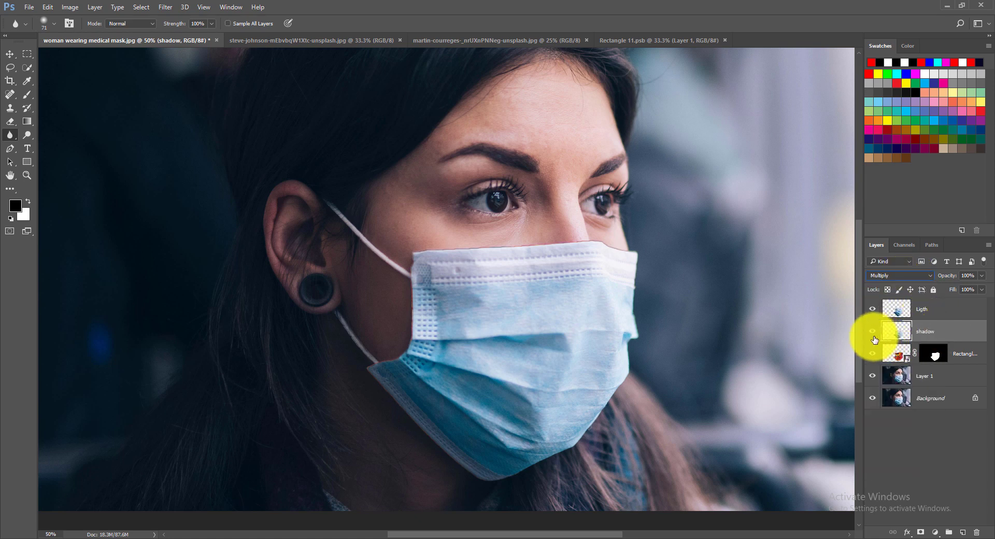
{"action": "left_click", "coordinate": [872, 311]}
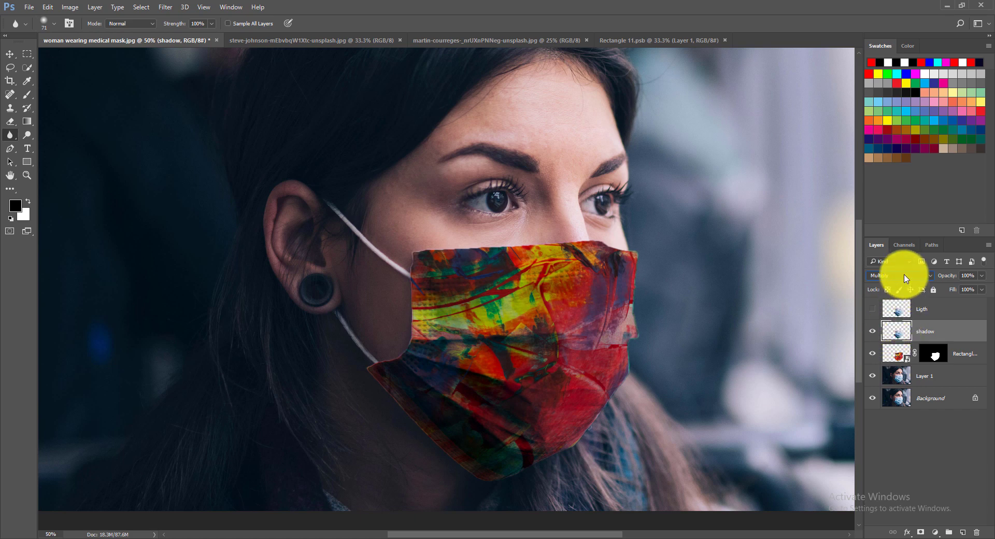
{"action": "left_click", "coordinate": [873, 313]}
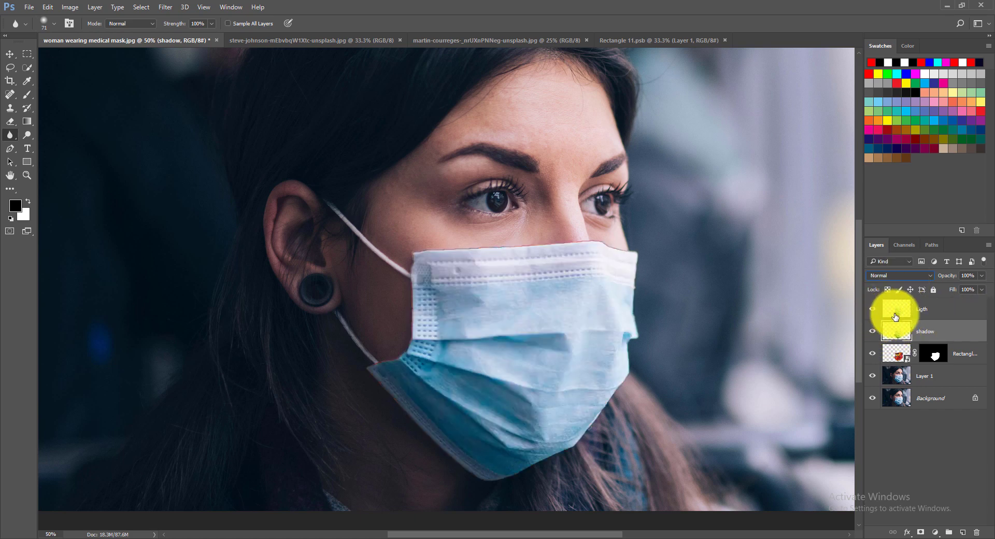
Restrict the Ligth layer to highlights in its blending options by splitting the Blend If This Layer dark slider to 213 / 231.
{"action": "right_click", "coordinate": [896, 315]}
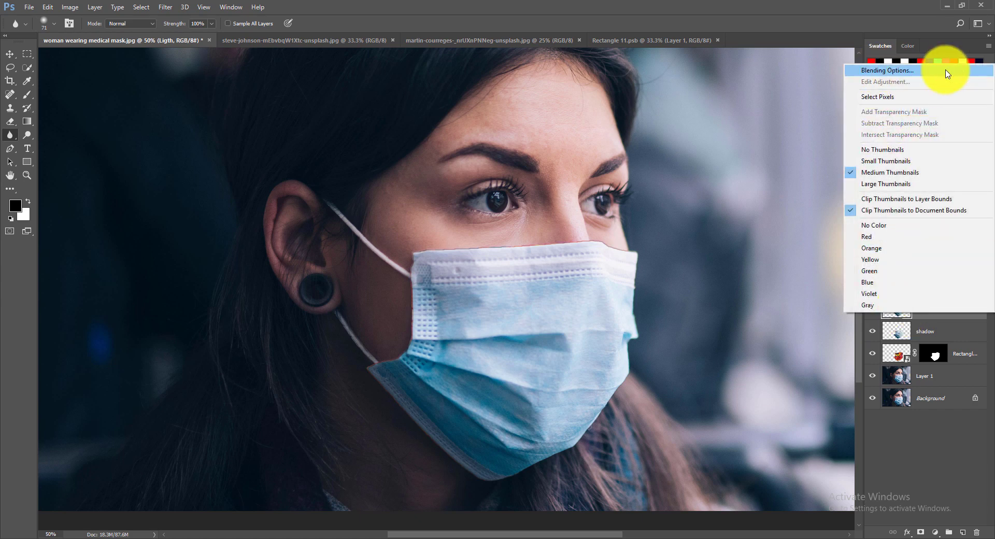
{"action": "left_click", "coordinate": [948, 73]}
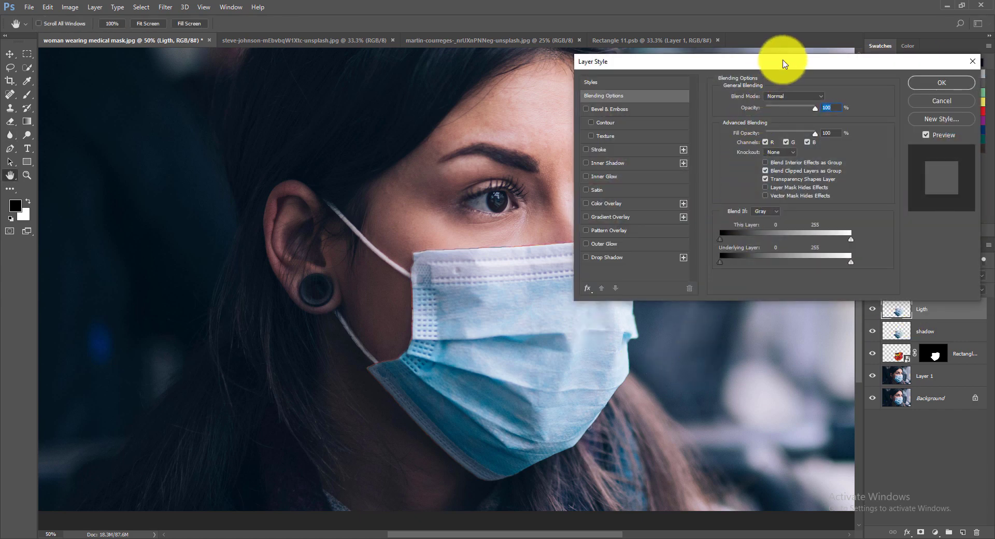
{"action": "left_click_drag", "start_coordinate": [783, 63], "coordinate": [770, 13]}
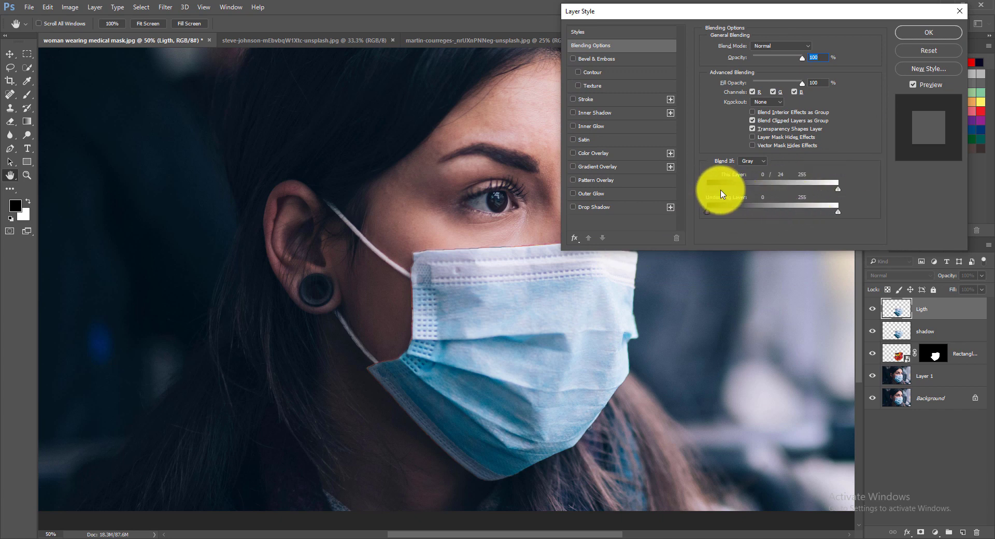
{"action": "left_click_drag", "start_coordinate": [733, 196], "coordinate": [817, 191]}
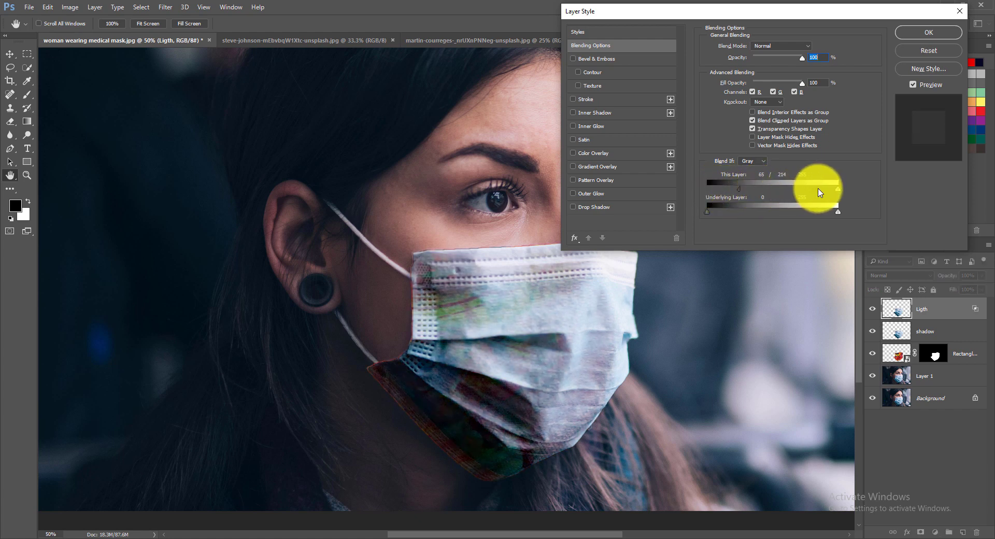
{"action": "left_click_drag", "start_coordinate": [750, 193], "coordinate": [816, 194]}
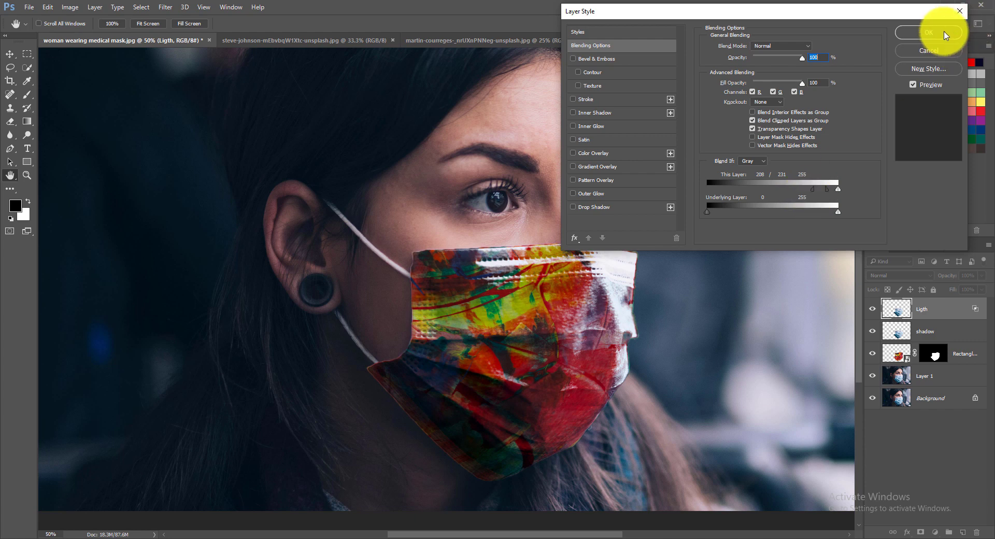
{"action": "left_click_drag", "start_coordinate": [816, 192], "coordinate": [815, 192]}
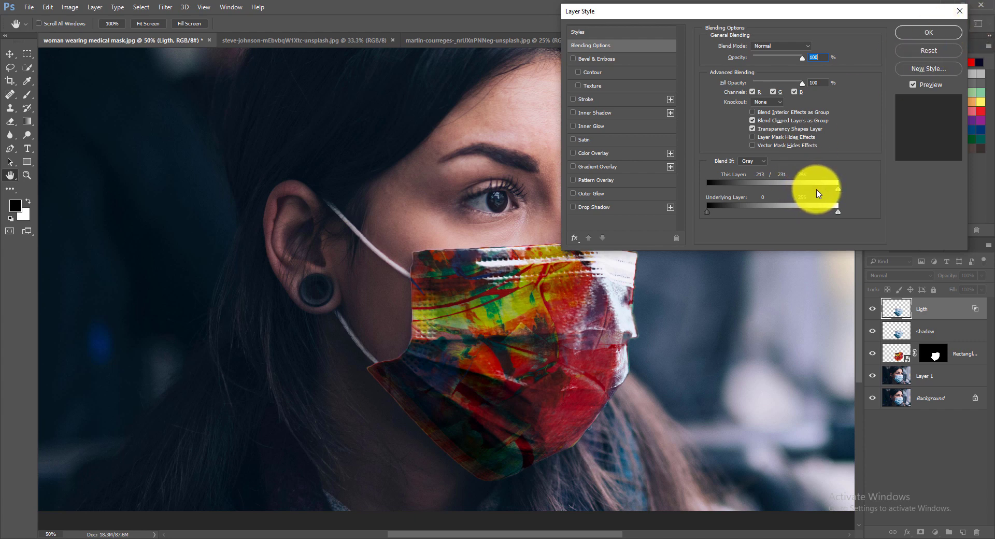
{"action": "left_click", "coordinate": [921, 35]}
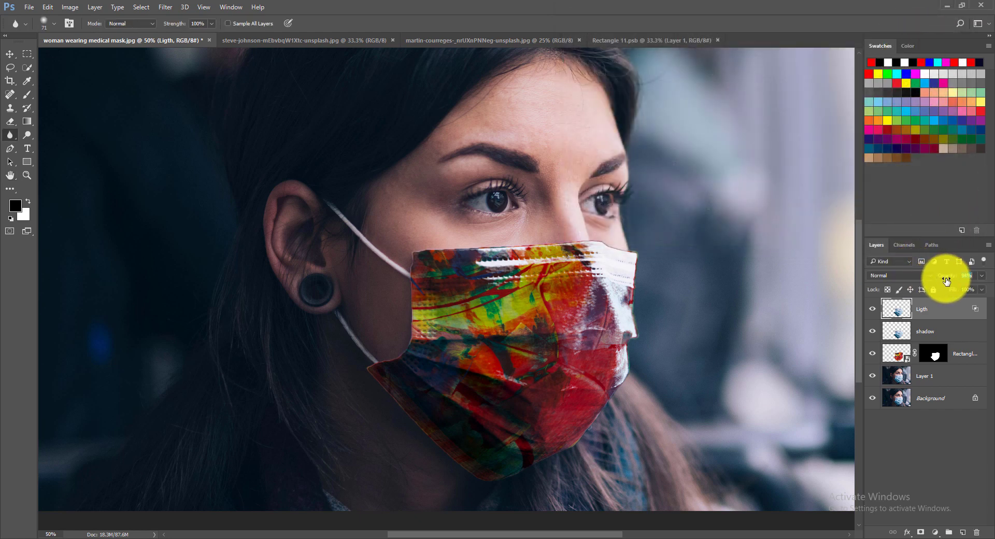
Try the Dissolve, Multiply and Linear Burn blend modes on the Ligth layer and return it to Normal.
{"action": "left_click_drag", "start_coordinate": [946, 280], "coordinate": [977, 273]}
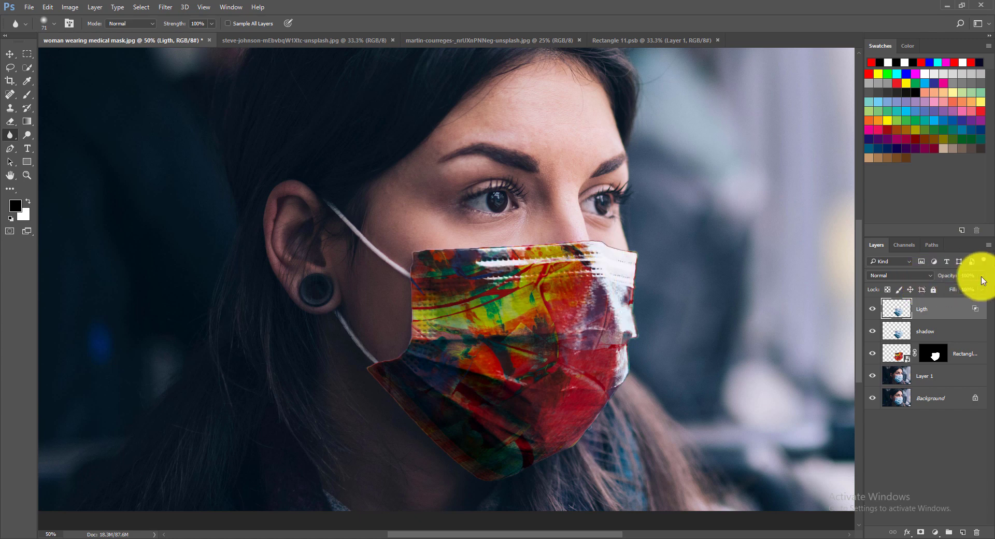
{"action": "left_click", "coordinate": [905, 275]}
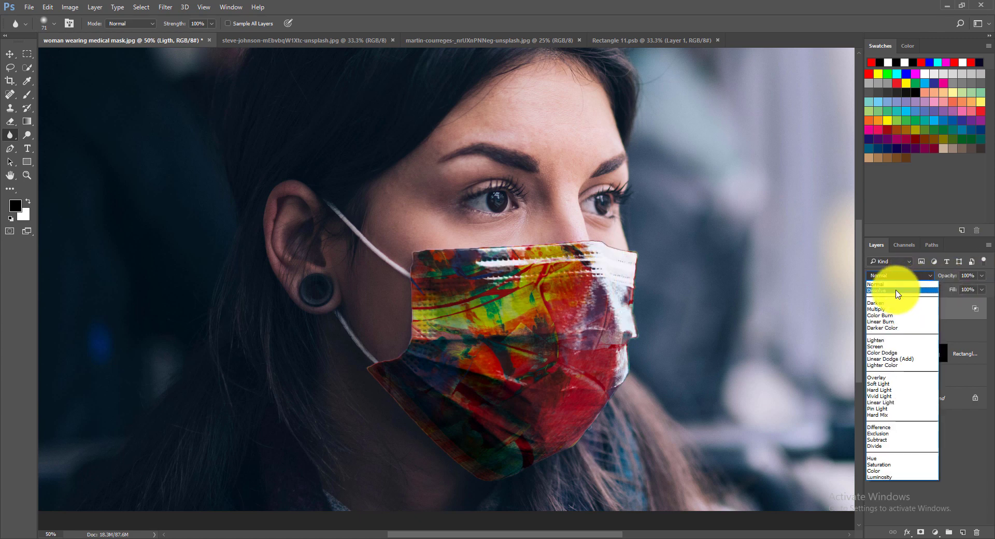
{"action": "left_click", "coordinate": [896, 291]}
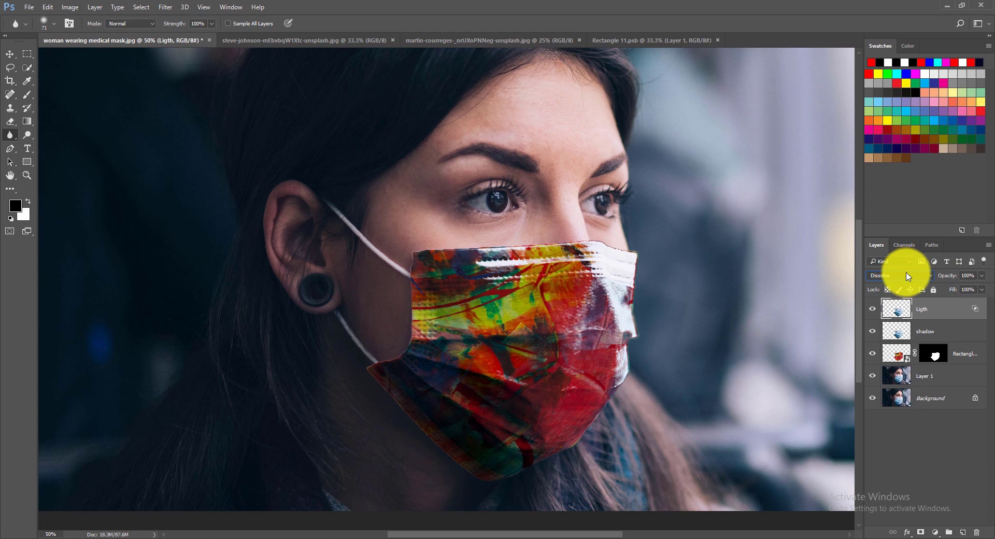
{"action": "scroll", "coordinate": [908, 276], "scroll_direction": "down", "scroll_amount": 1}
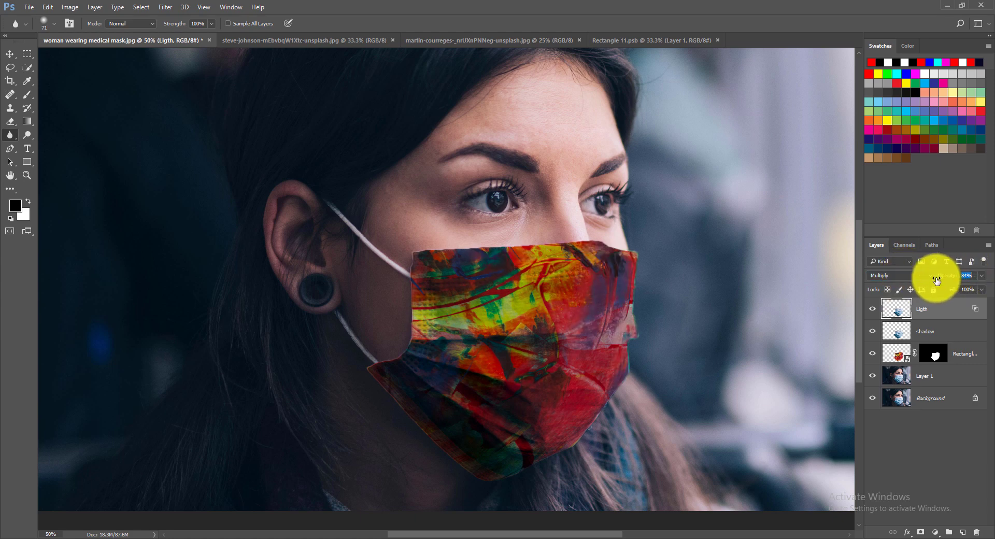
{"action": "left_click_drag", "start_coordinate": [933, 281], "coordinate": [978, 278]}
{"action": "left_click", "coordinate": [916, 275]}
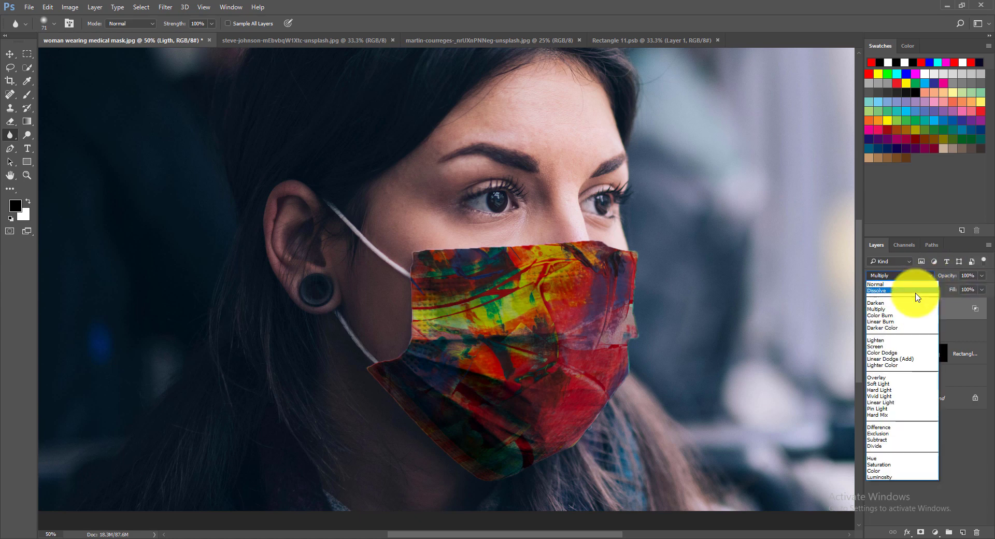
{"action": "left_click", "coordinate": [904, 321]}
{"action": "left_click", "coordinate": [905, 276]}
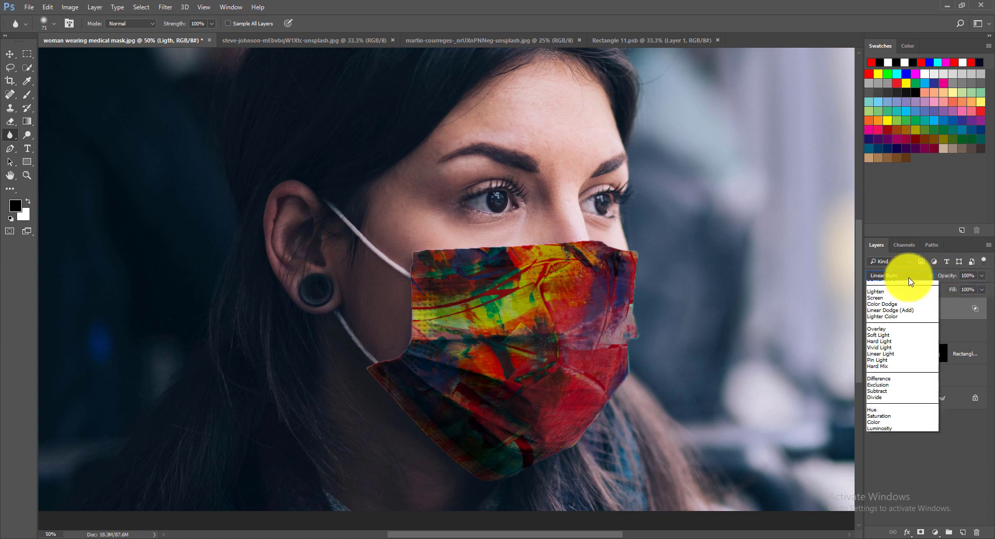
{"action": "left_click", "coordinate": [902, 285]}
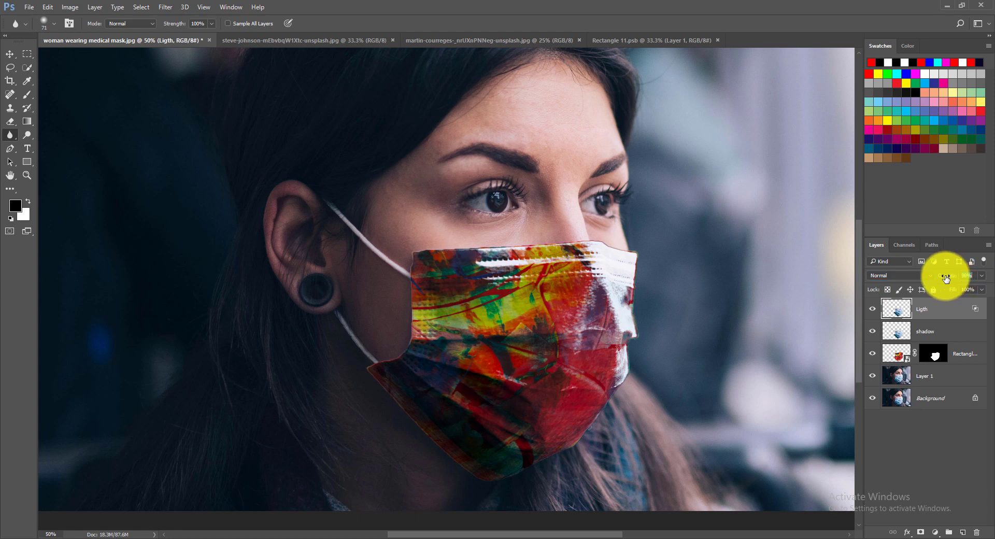
Set the Ligth layer's opacity to 30% and deselect all layers.
{"action": "left_click_drag", "start_coordinate": [946, 279], "coordinate": [924, 280]}
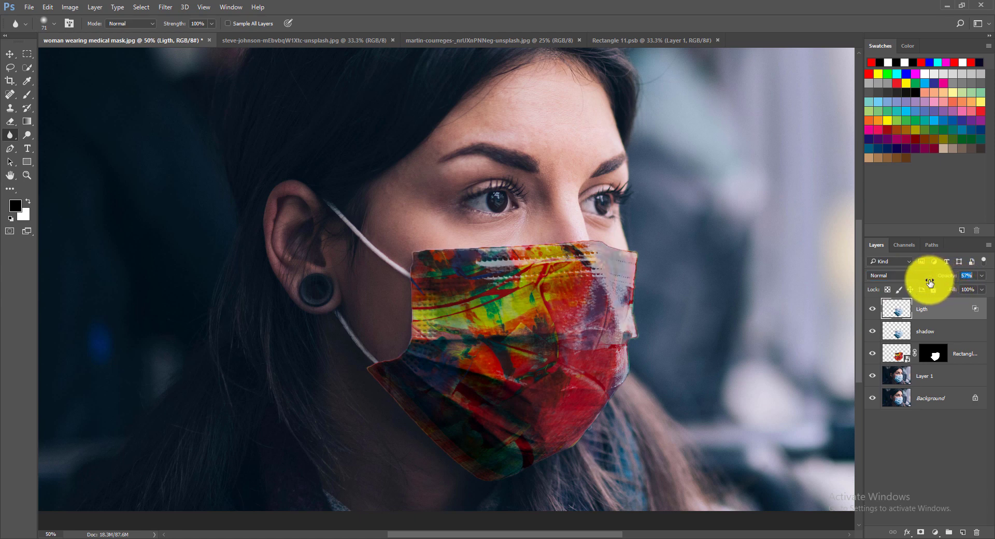
{"action": "left_click", "coordinate": [961, 276]}
{"action": "type", "text": "30"}
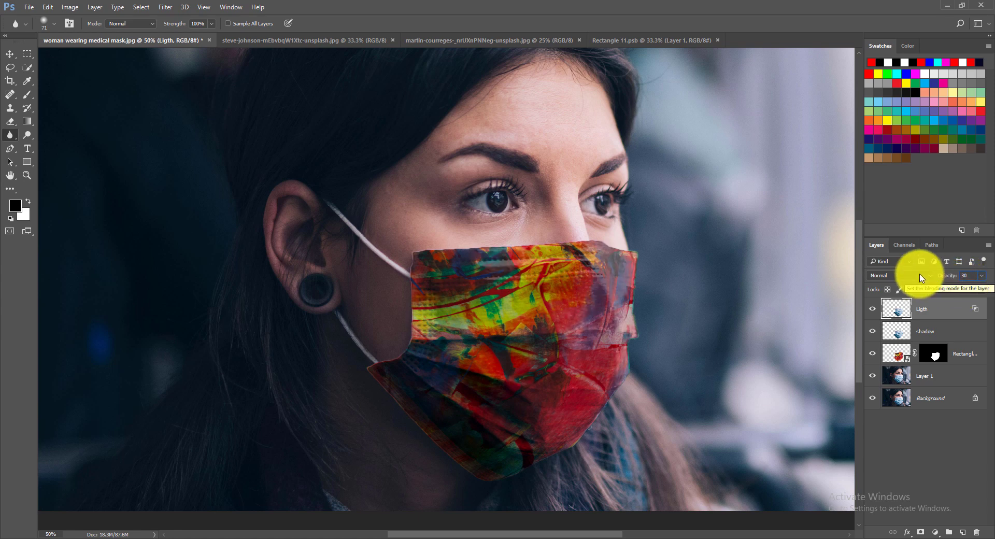
{"action": "left_click", "coordinate": [941, 443]}
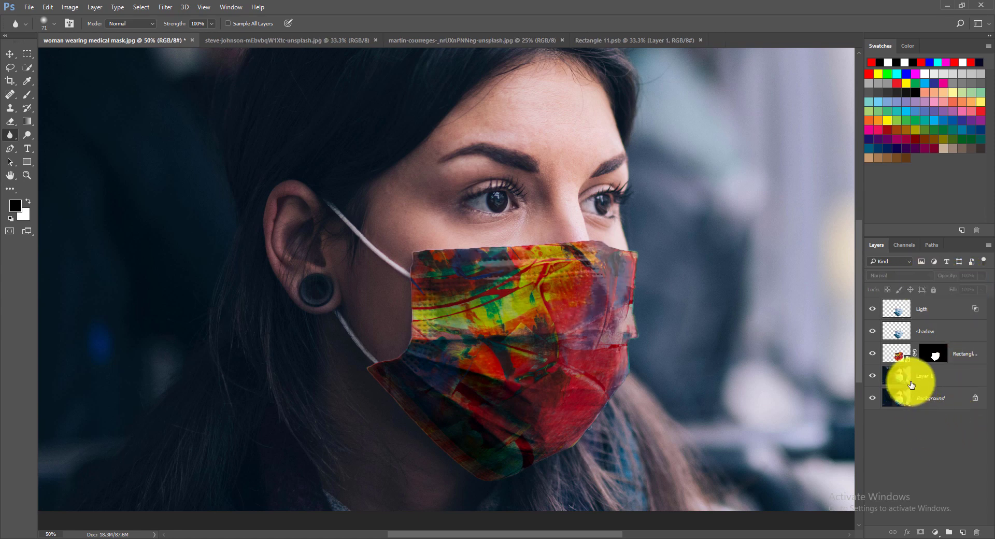
Compare the mask with and without the Ligth layer and examine the painted mask's blending close up and in the whole image.
{"action": "left_click", "coordinate": [872, 309]}
{"action": "left_click", "coordinate": [873, 309]}
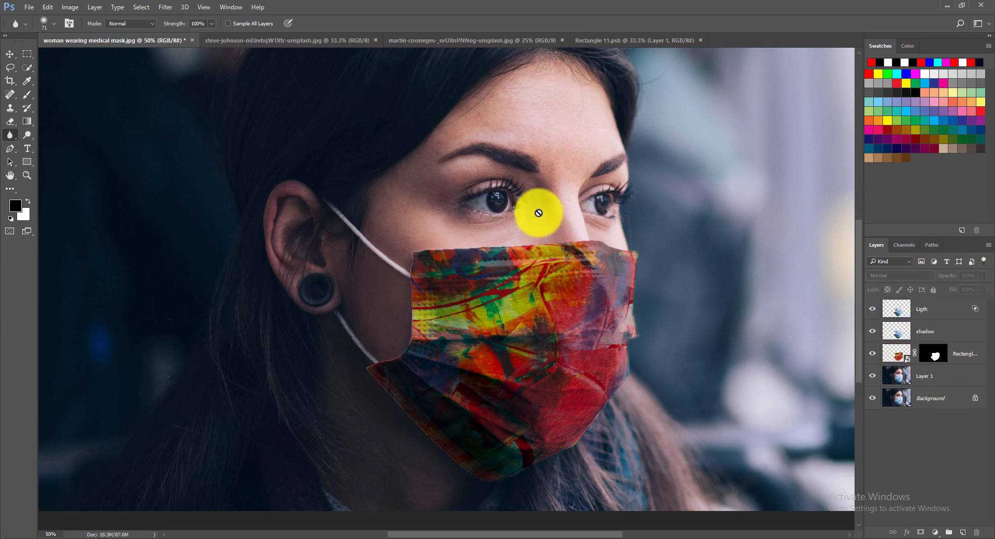
{"action": "key", "text": "ctrl+minus"}
{"action": "key", "text": "ctrl+minus"}
{"action": "scroll", "coordinate": [541, 218], "scroll_direction": "up", "scroll_amount": 2}
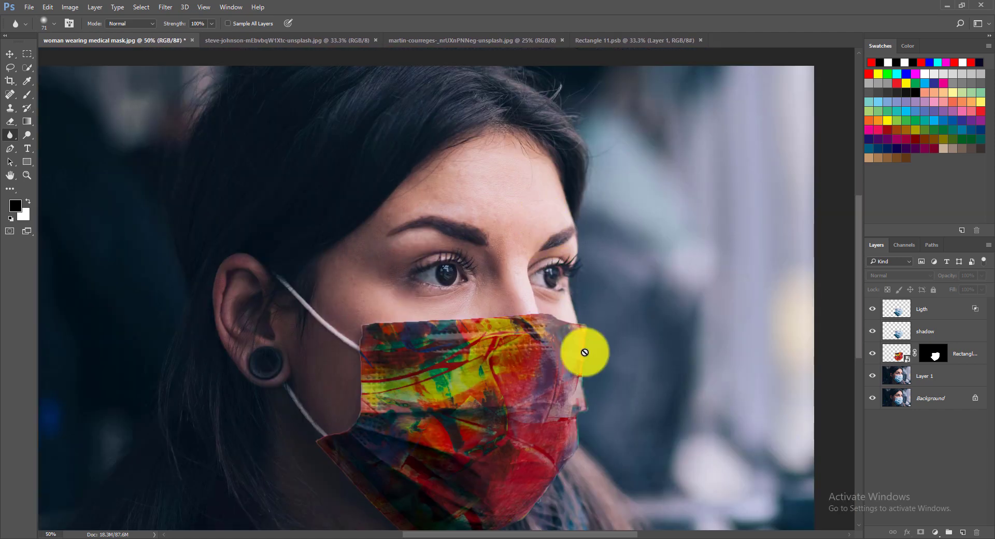
{"action": "left_click_drag", "start_coordinate": [578, 404], "coordinate": [629, 364]}
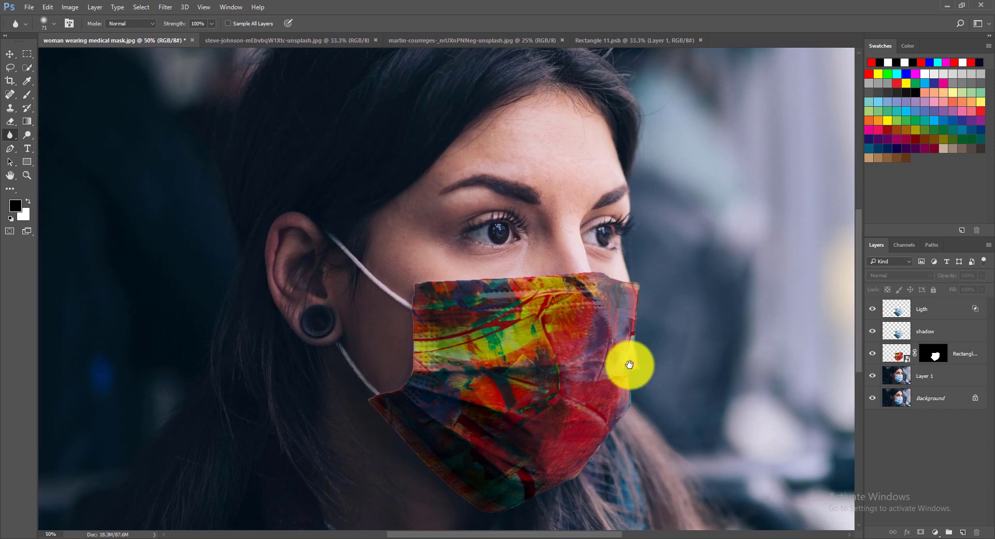
{"action": "left_click", "coordinate": [904, 307]}
{"action": "left_click", "coordinate": [887, 463]}
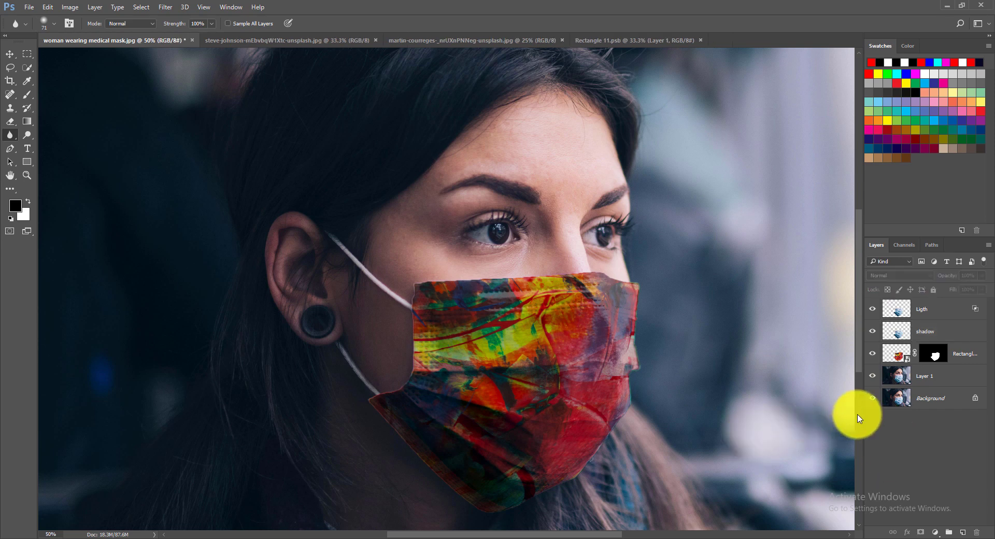
{"action": "key", "text": "ctrl+minus"}
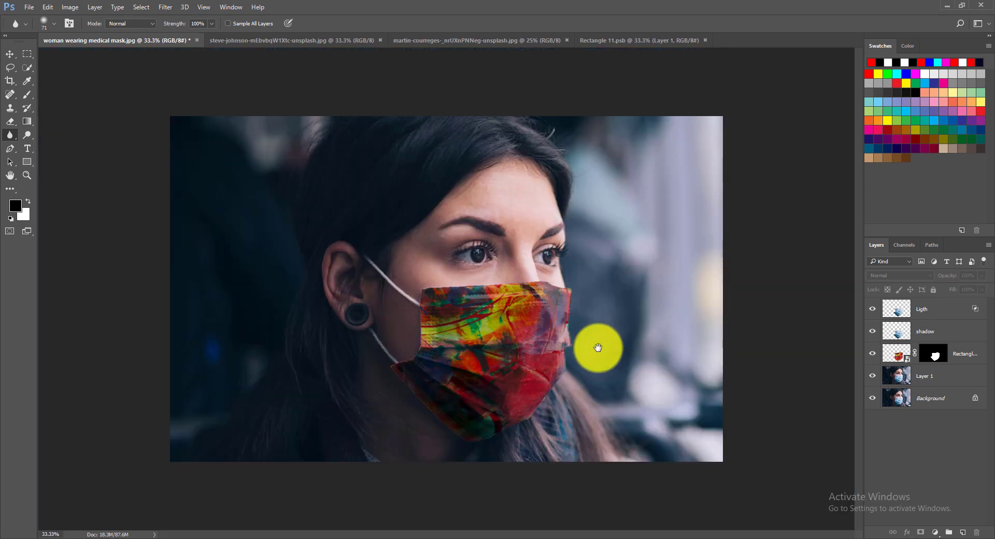
{"action": "left_click", "coordinate": [933, 313]}
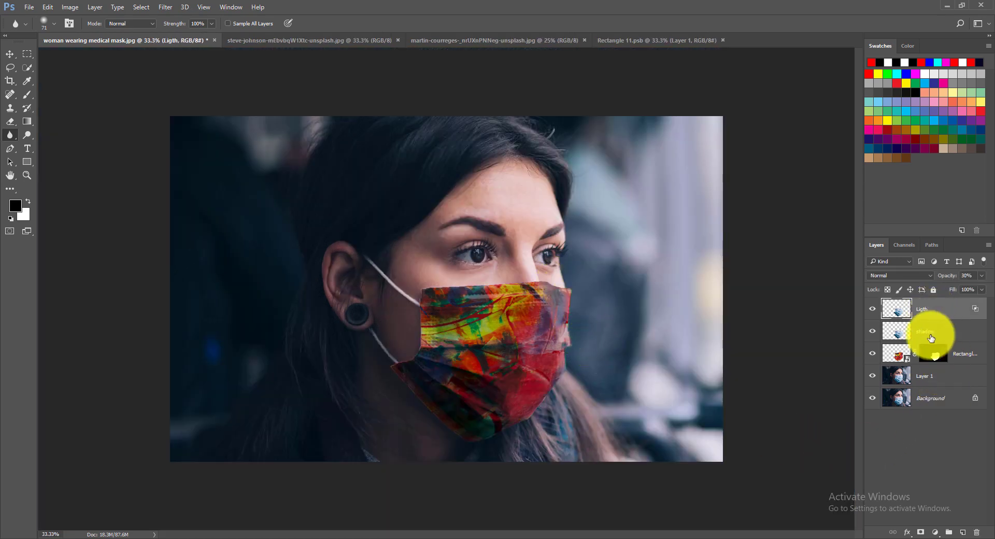
Stamp the visible layers into a new merged layer on top and hide it after checking it on its own.
{"action": "left_click", "coordinate": [922, 378], "text": "shift"}
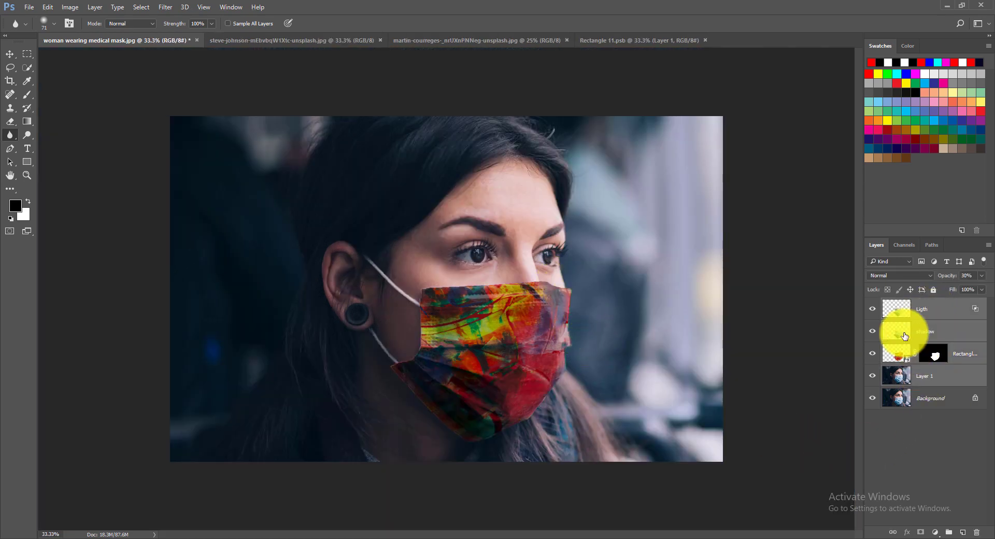
{"action": "key", "text": "ctrl+shift+alt+e"}
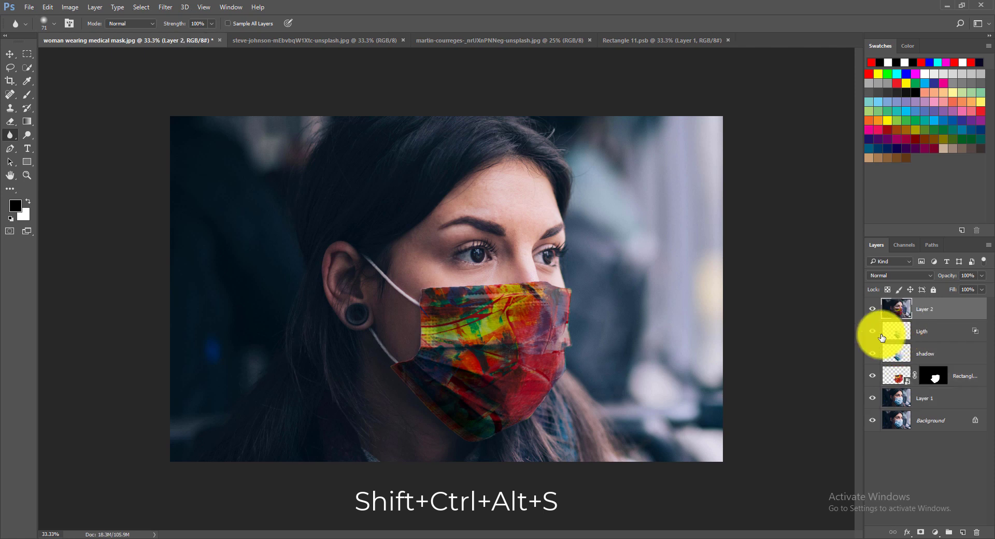
{"action": "left_click_drag", "start_coordinate": [874, 344], "coordinate": [876, 420]}
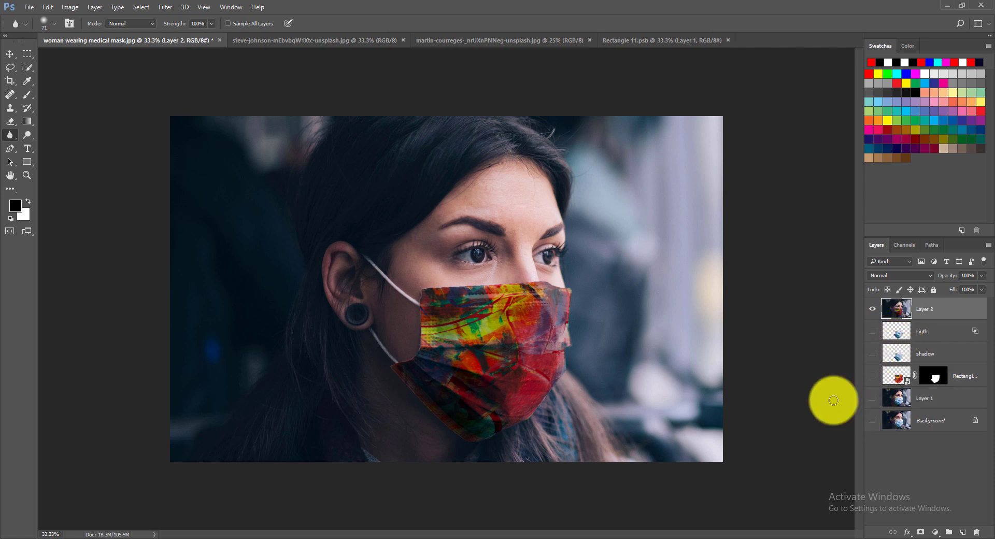
{"action": "left_click_drag", "start_coordinate": [875, 330], "coordinate": [885, 425]}
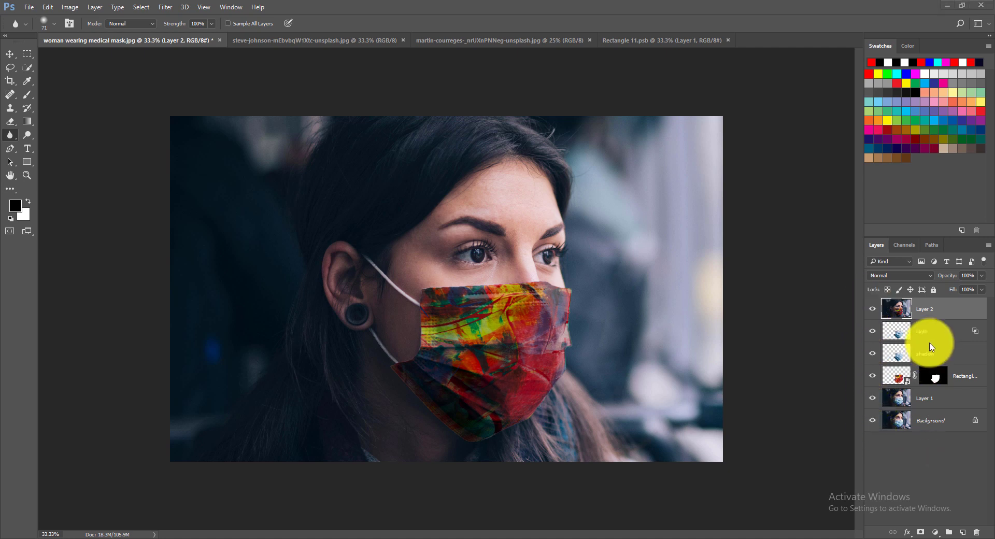
{"action": "left_click", "coordinate": [872, 309]}
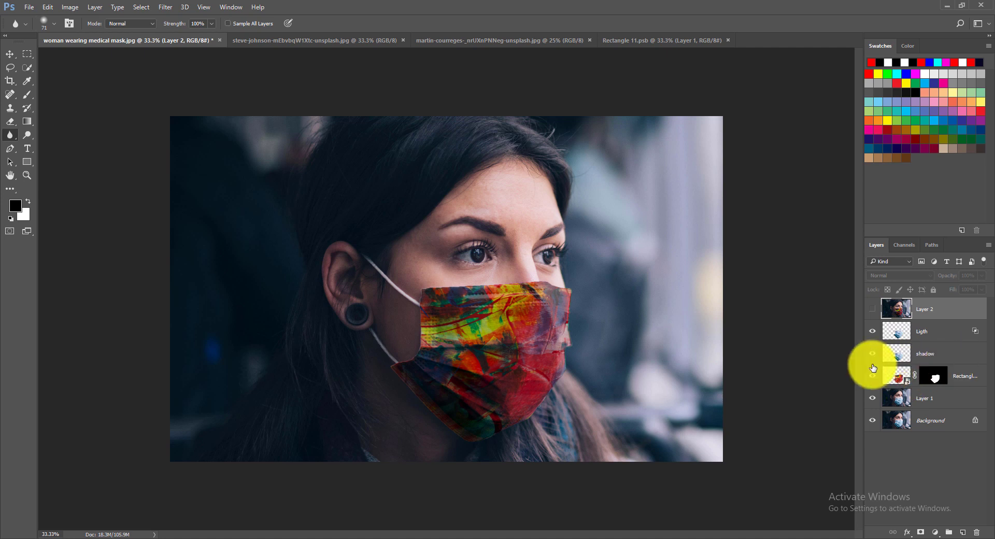
Open the mask design's smart object and paste in the whole fox mural from the martin-courreges image as a new layer.
{"action": "left_click", "coordinate": [906, 378]}
{"action": "double_click", "coordinate": [906, 377]}
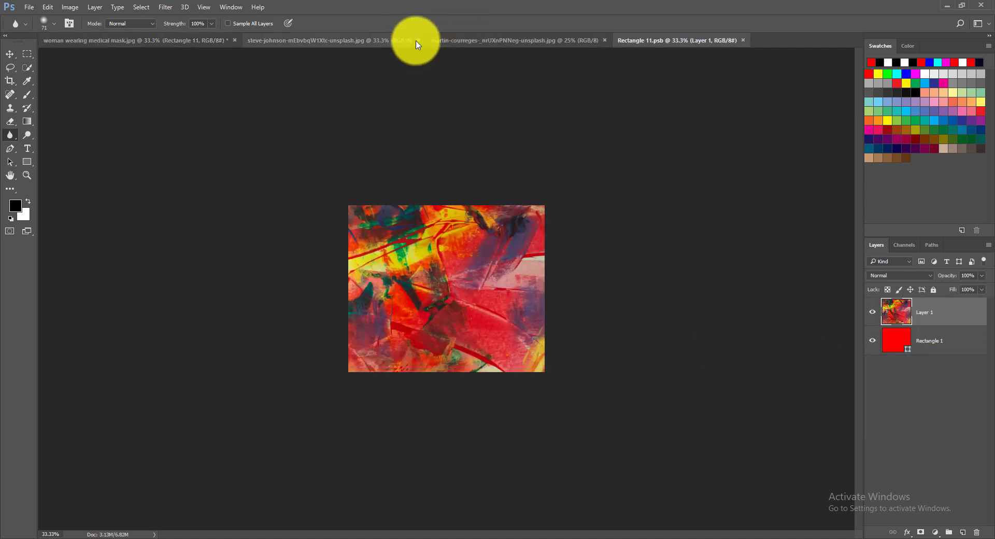
{"action": "left_click", "coordinate": [438, 40]}
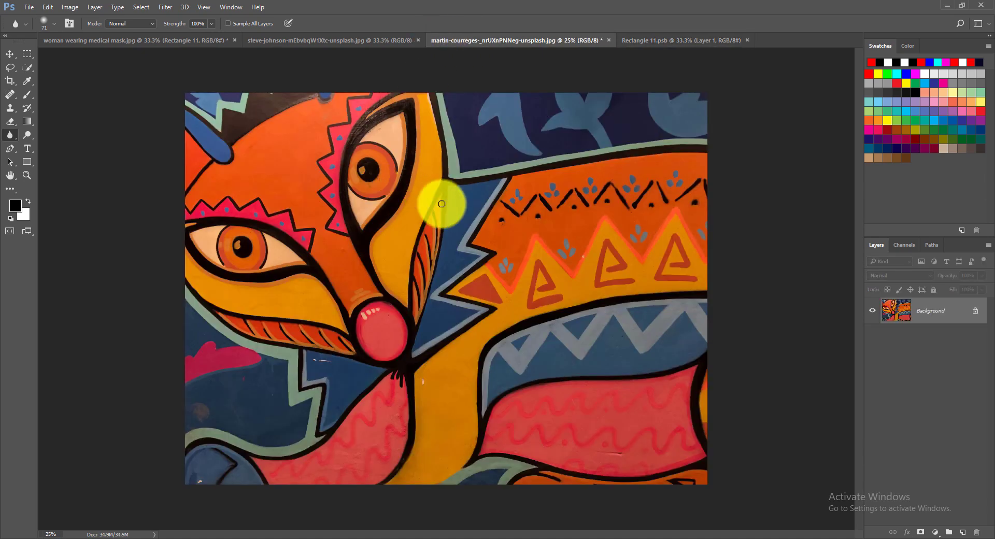
{"action": "key", "text": "ctrl+a"}
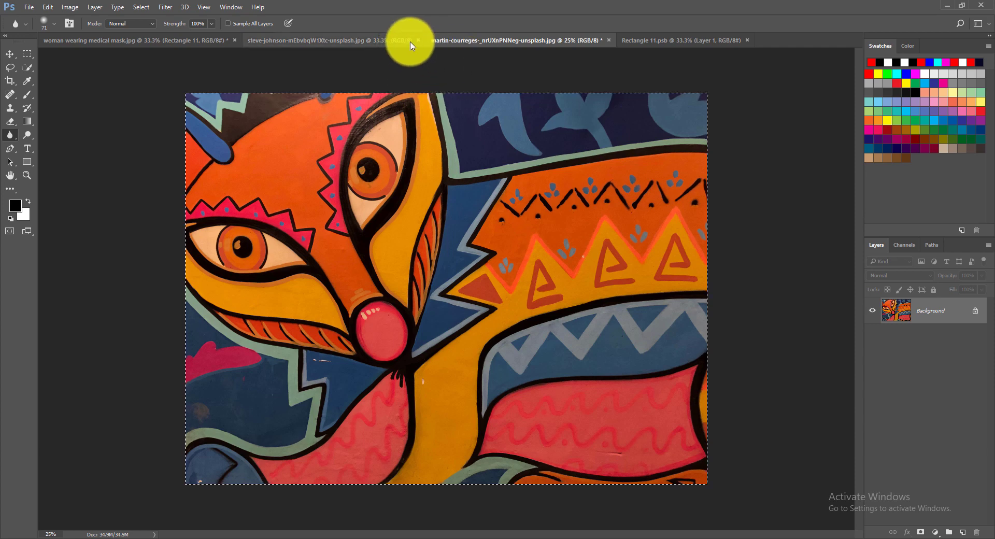
{"action": "left_click", "coordinate": [646, 41]}
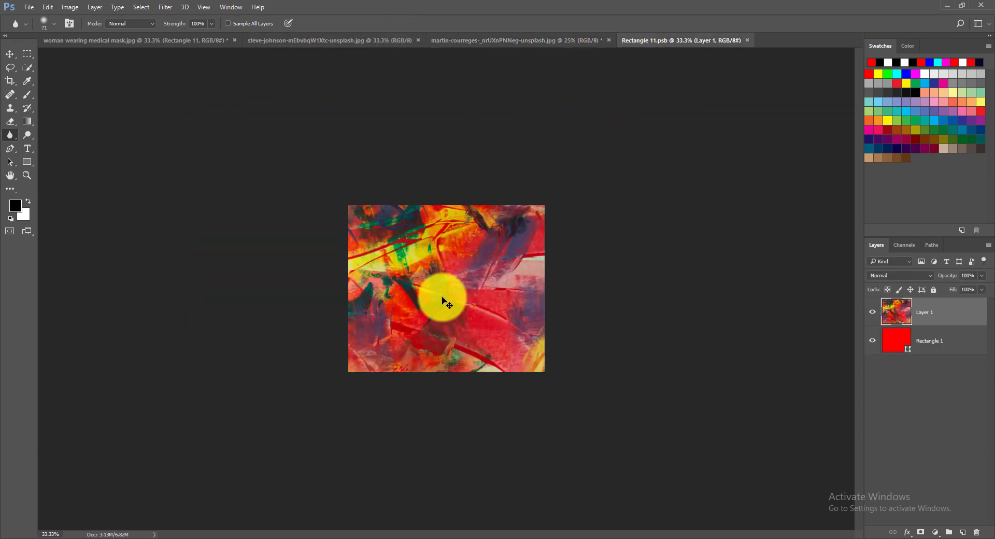
{"action": "key", "text": "ctrl+v"}
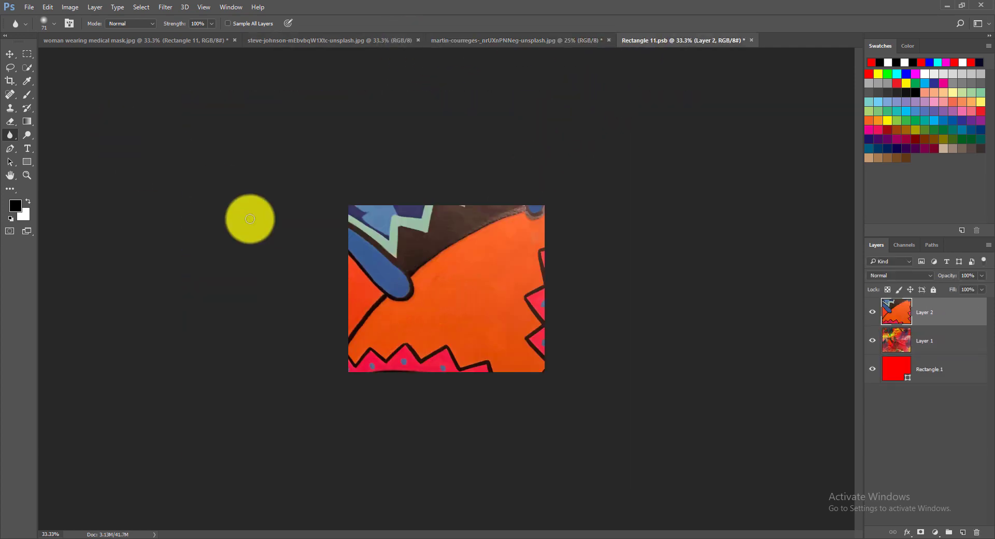
Scale the pasted fox mural to about 32% and position it to cover the smart object's canvas.
{"action": "key", "text": "ctrl+t"}
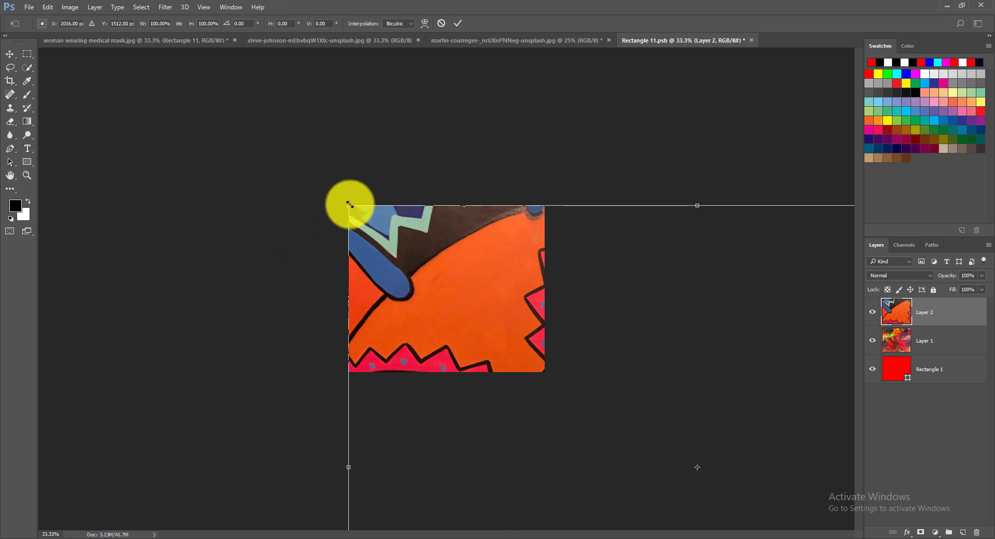
{"action": "left_click_drag", "start_coordinate": [349, 205], "coordinate": [530, 342]}
{"action": "left_click_drag", "start_coordinate": [721, 482], "coordinate": [500, 313]}
{"action": "left_click_drag", "start_coordinate": [645, 423], "coordinate": [572, 391]}
{"action": "left_click_drag", "start_coordinate": [474, 289], "coordinate": [450, 274]}
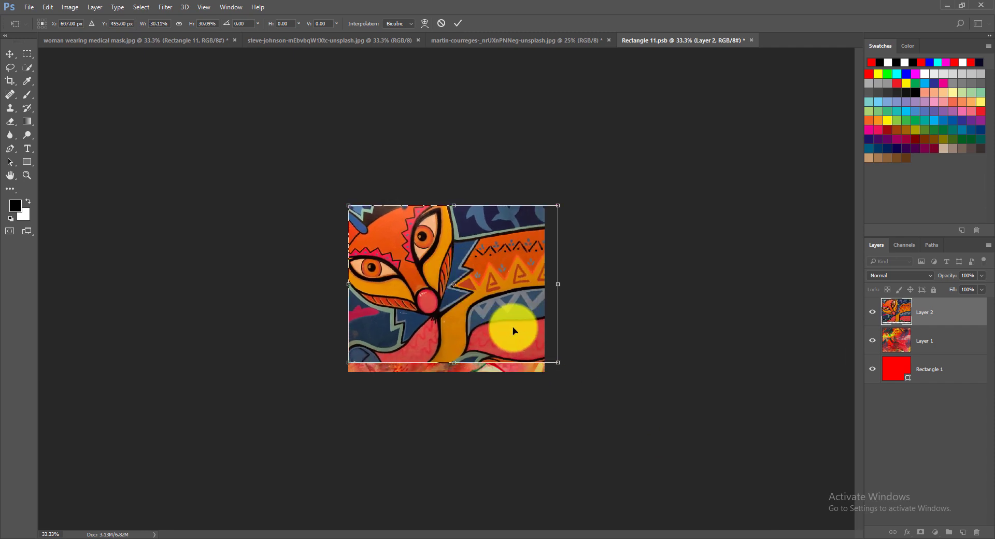
{"action": "left_click_drag", "start_coordinate": [558, 365], "coordinate": [572, 372]}
{"action": "mouse_move", "coordinate": [482, 316]}
{"action": "left_mouse_down"}
{"action": "mouse_move", "coordinate": [467, 316]}
{"action": "mouse_move", "coordinate": [481, 317]}
{"action": "left_mouse_up"}
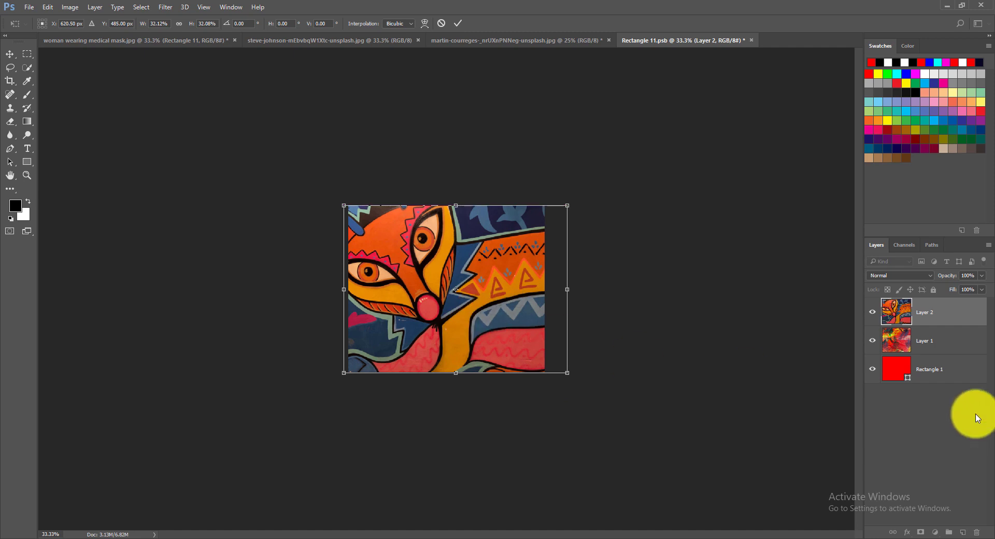
{"action": "key", "text": "Return"}
Save and close the smart object with the old painting layer hidden, applying the fox mural to the mask.
{"action": "key", "text": "r"}
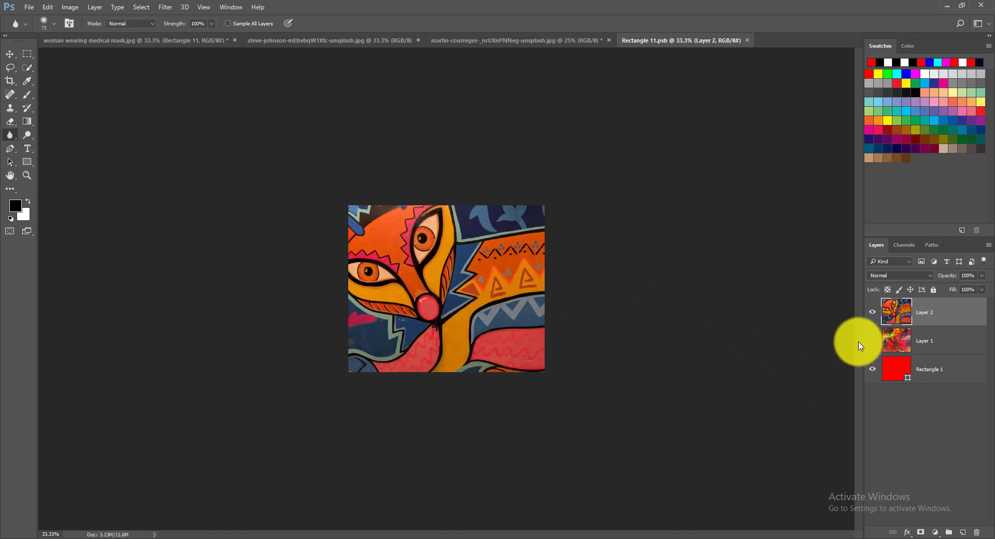
{"action": "left_click", "coordinate": [872, 341]}
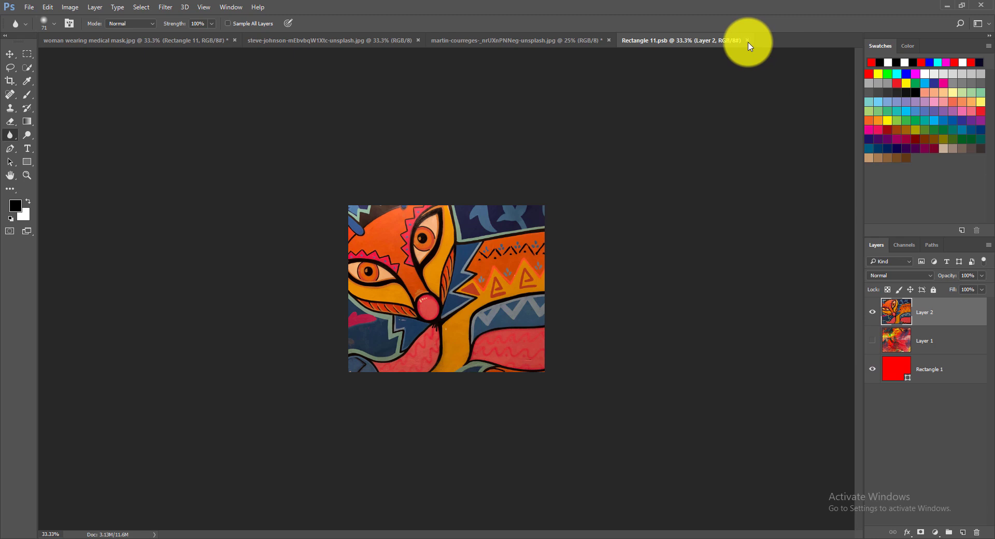
{"action": "left_click", "coordinate": [196, 41]}
{"action": "left_click", "coordinate": [747, 41]}
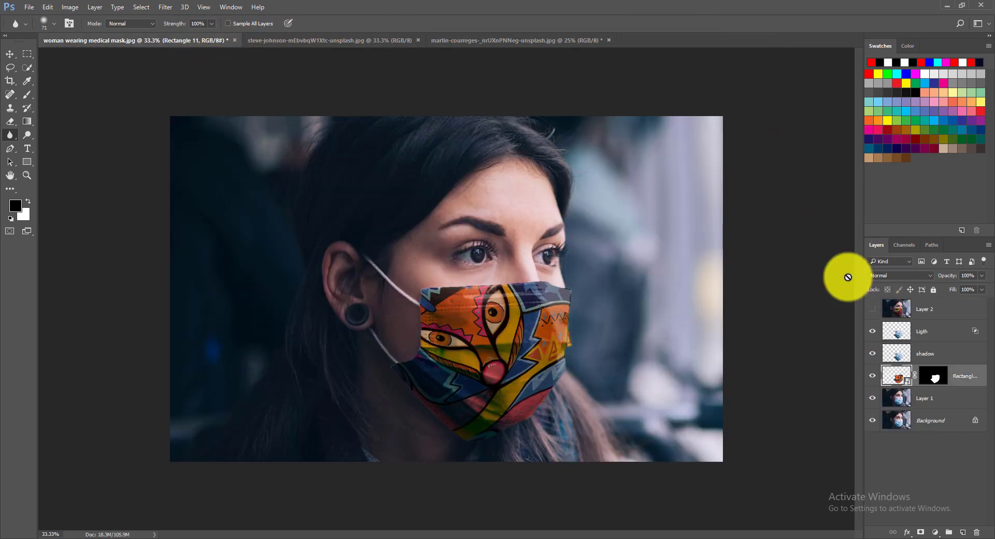
{"action": "key", "text": "ctrl+minus"}
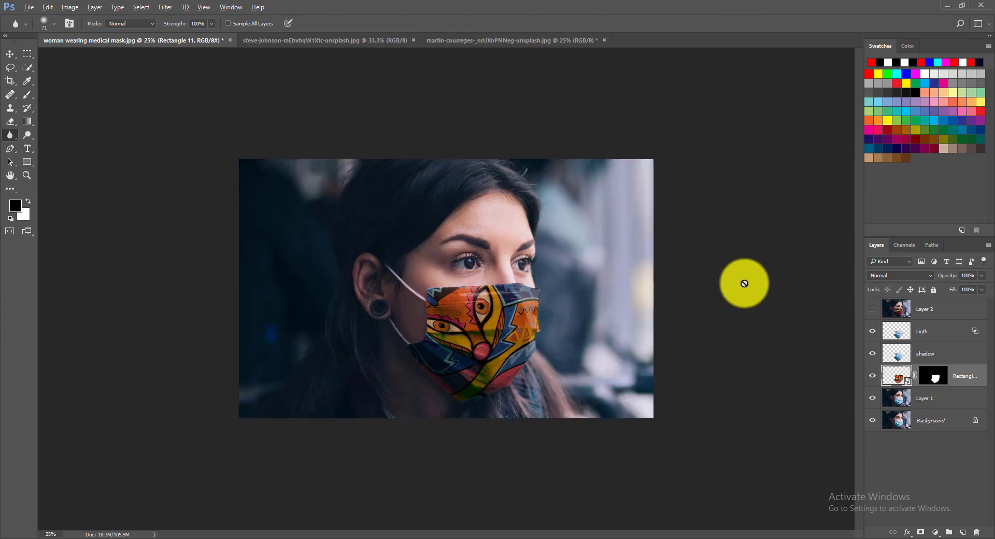